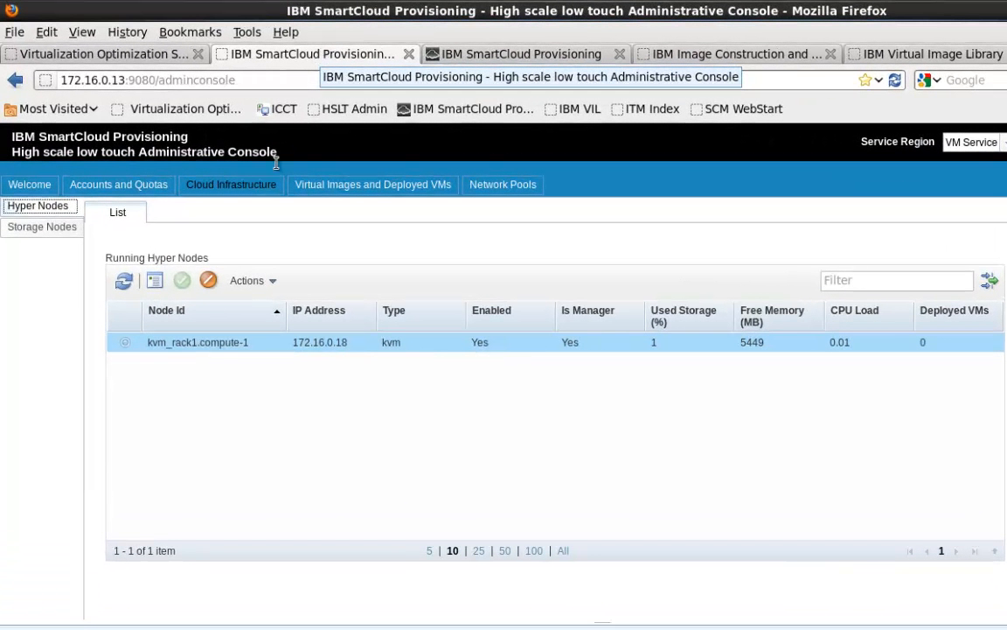
Step: Display the list of running storage nodes in the cloud infrastructure
left_click(41, 232)
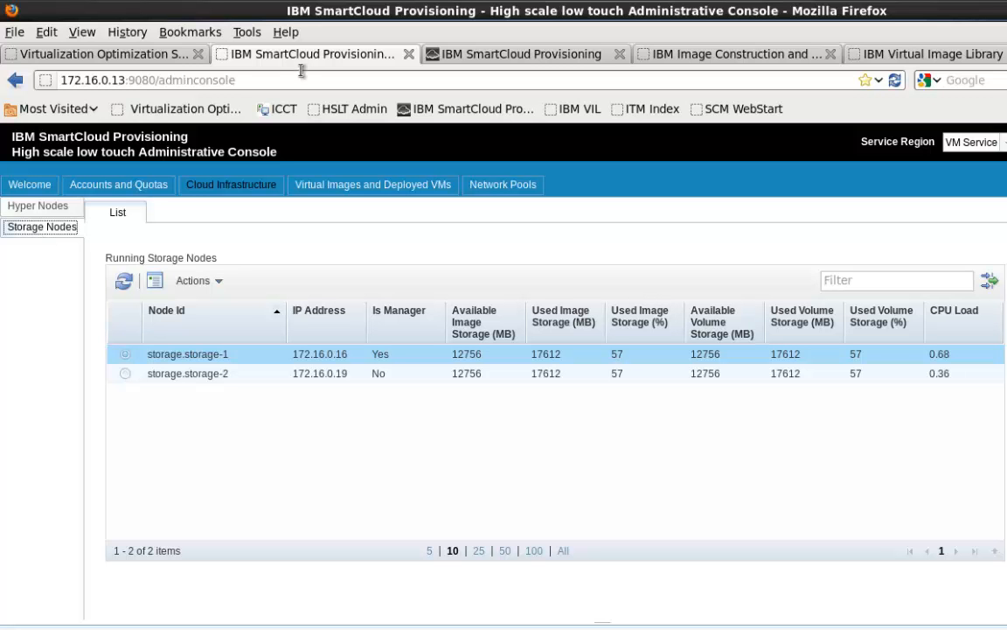
Step: Switch to IBM SmartCloud Provisioning and view the topology of the Demo Simple Tomcat virtual system pattern
left_click(463, 58)
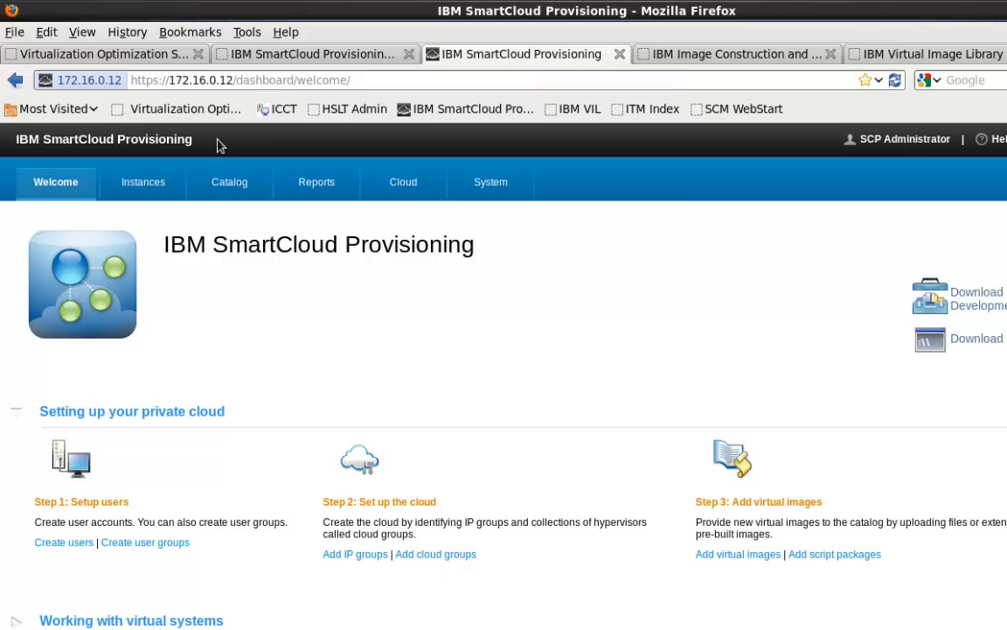
left_click(224, 178)
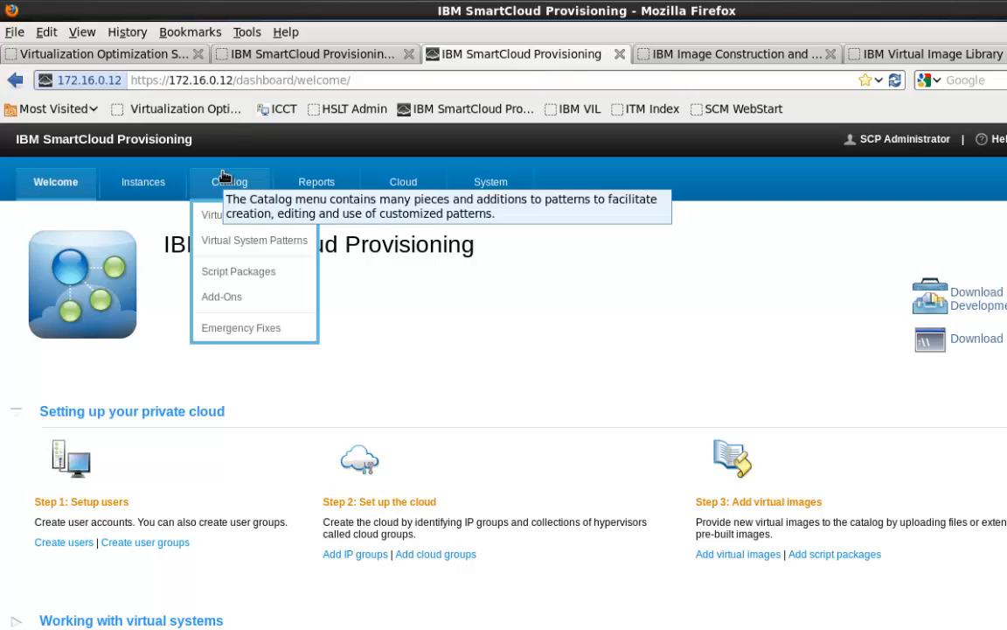
left_click(227, 244)
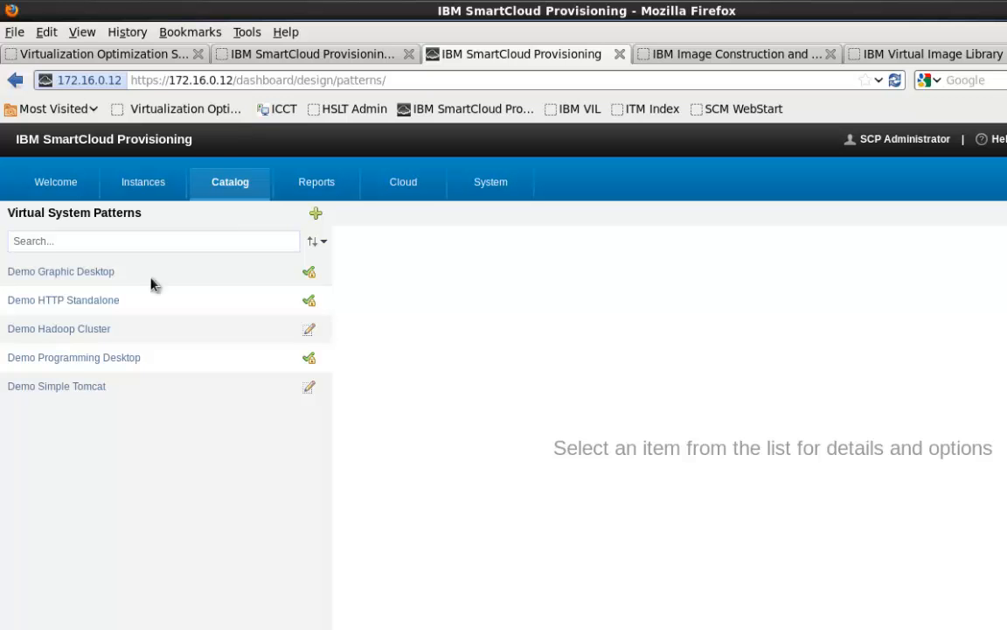
left_click(49, 390)
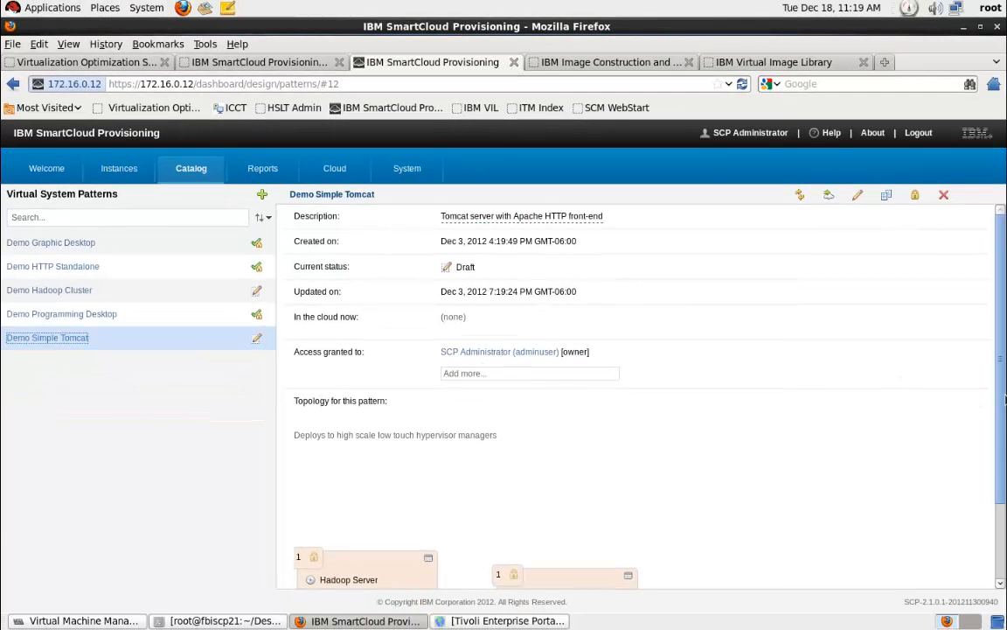
scroll(868, 508, "down", 2)
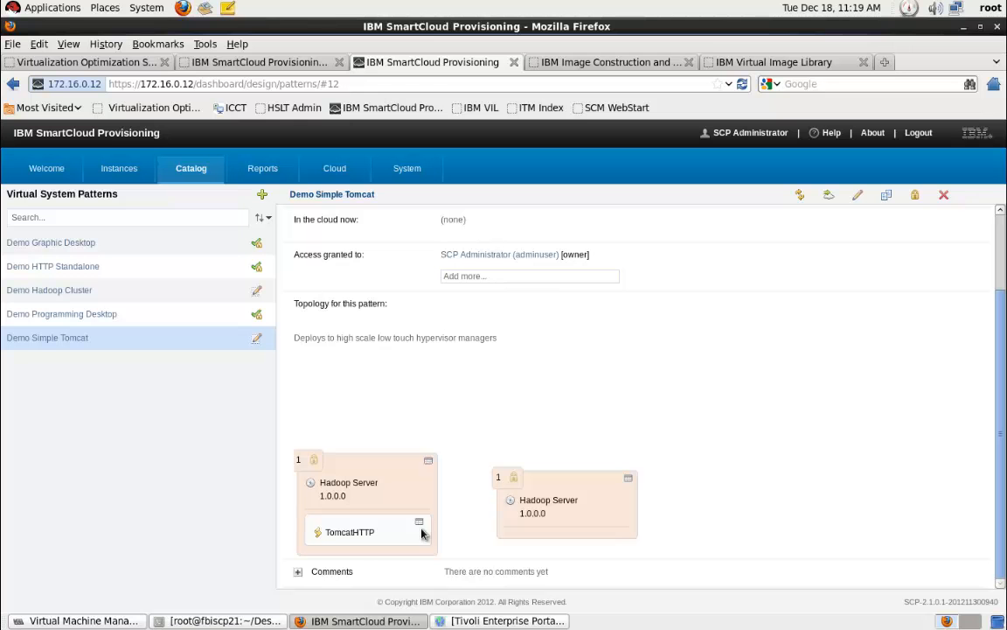
Step: Deploy the Demo Simple Tomcat pattern as a virtual system named Demo, starting now and running indefinitely
left_click(831, 196)
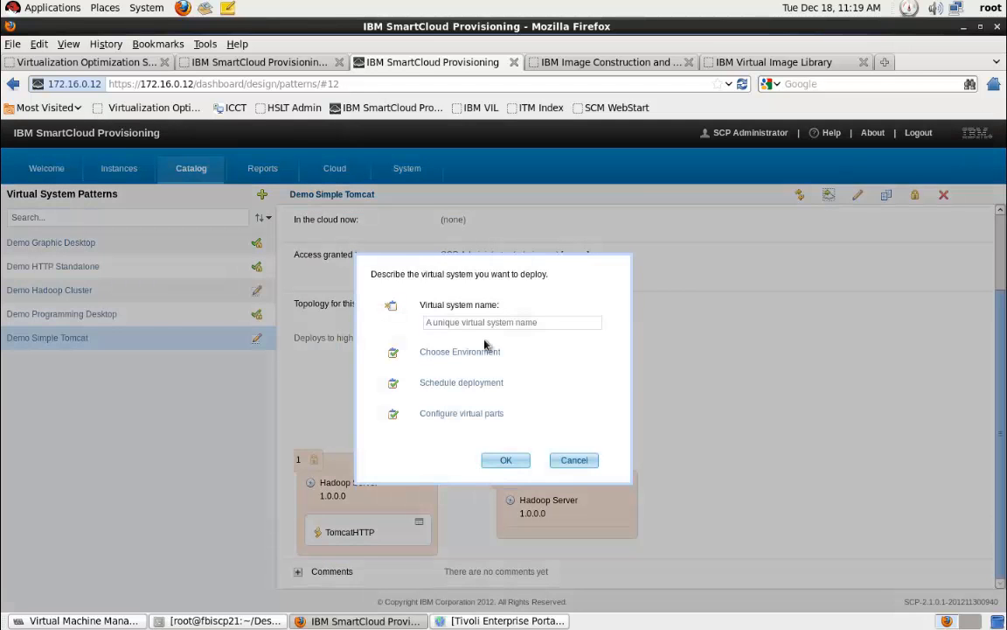
type("Demo")
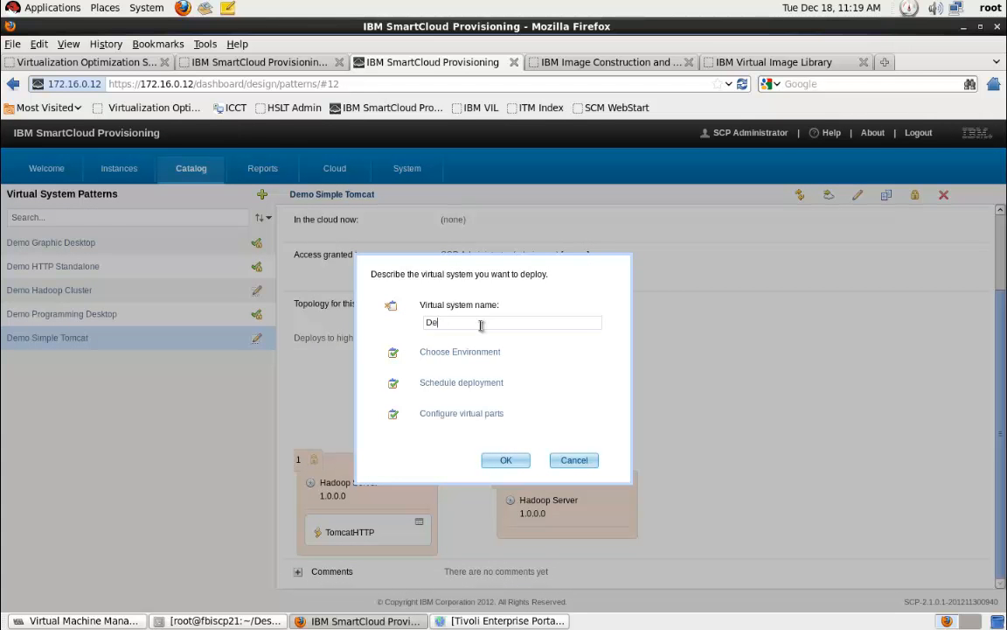
left_click(476, 358)
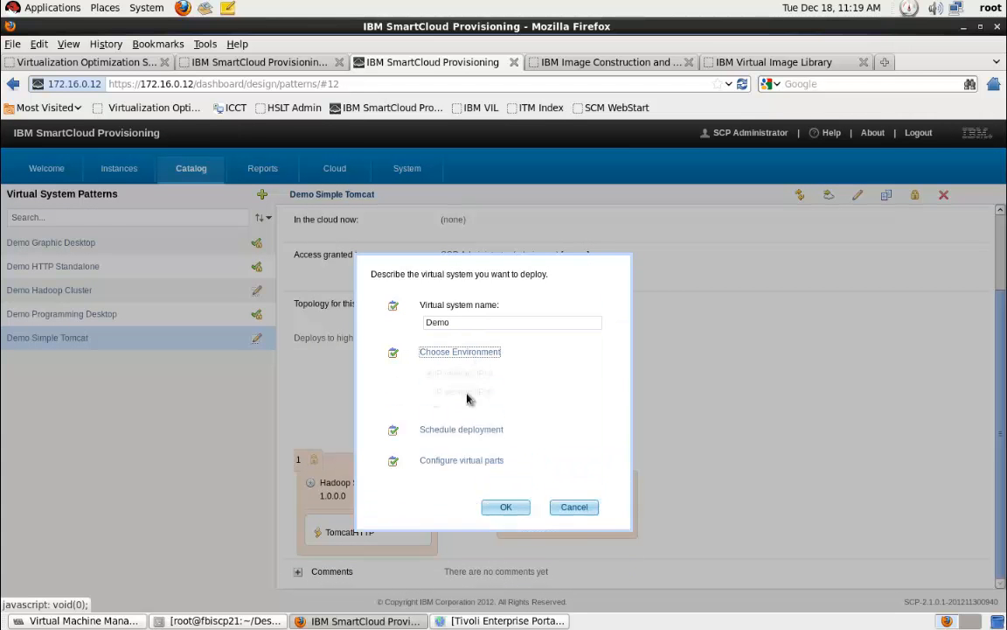
left_click(444, 507)
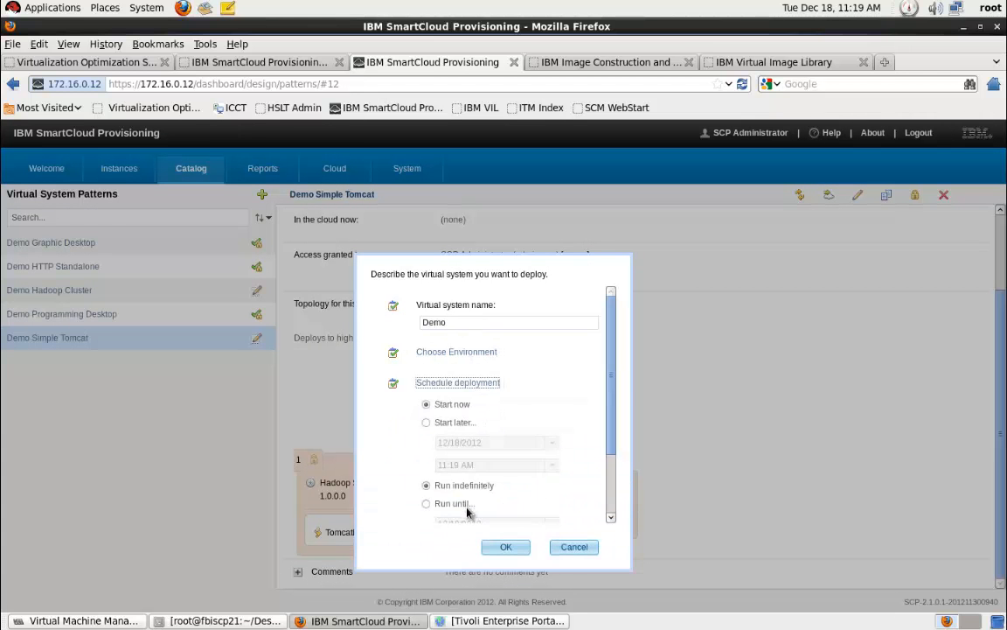
scroll(612, 483, "down", 1)
scroll(613, 482, "down", 1)
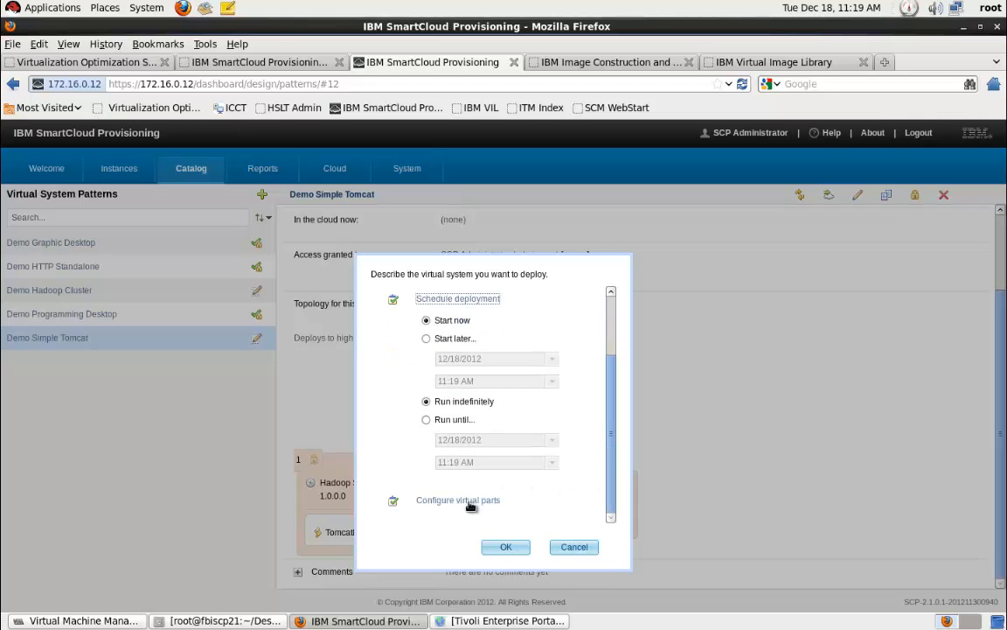
left_click(504, 547)
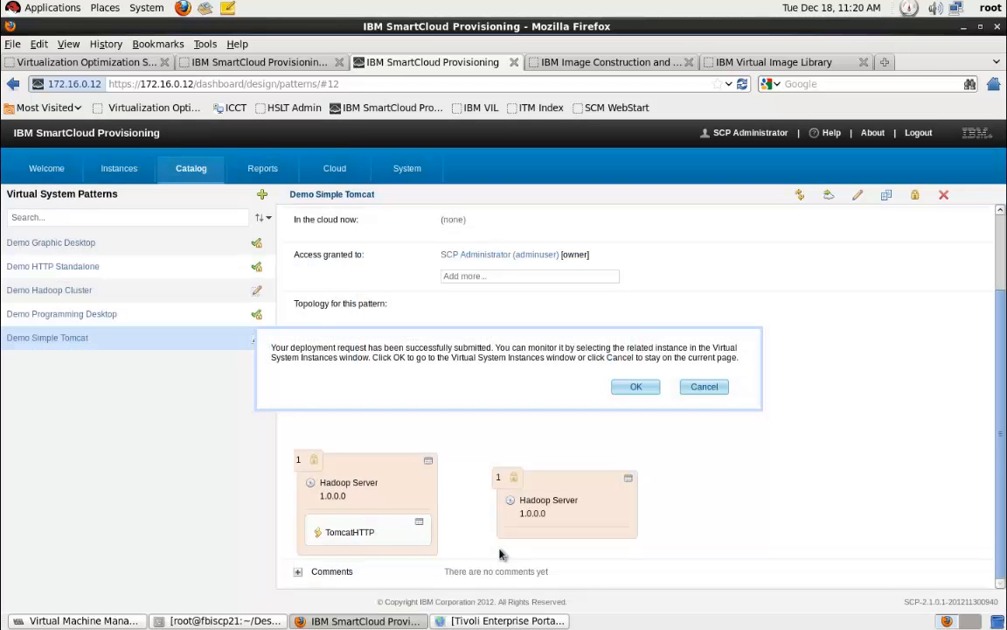
left_click(648, 390)
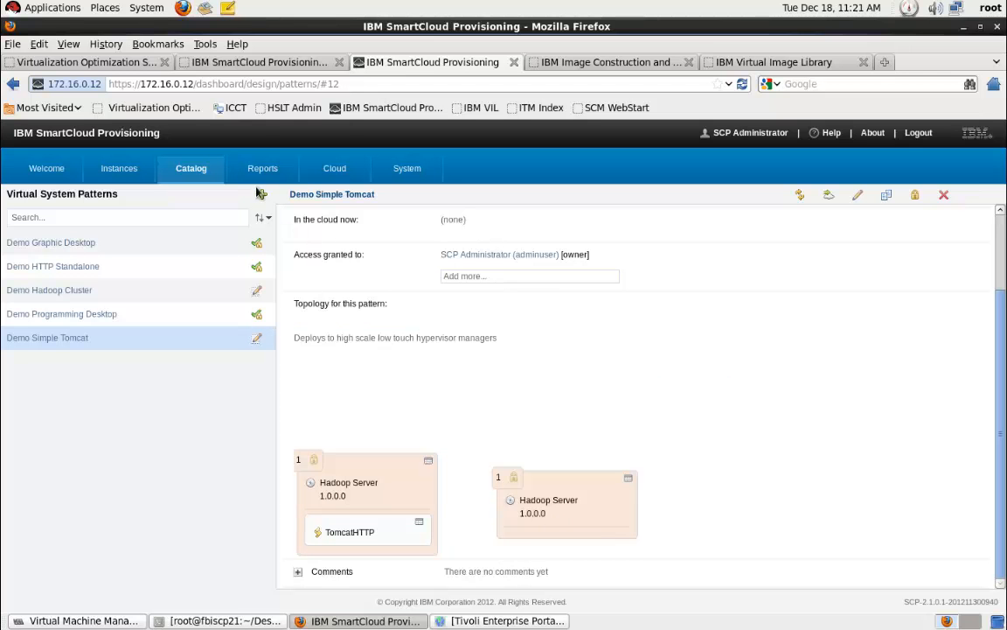
Step: Create a new virtual system pattern named Sample Pattern, leaving its description empty
left_click(261, 195)
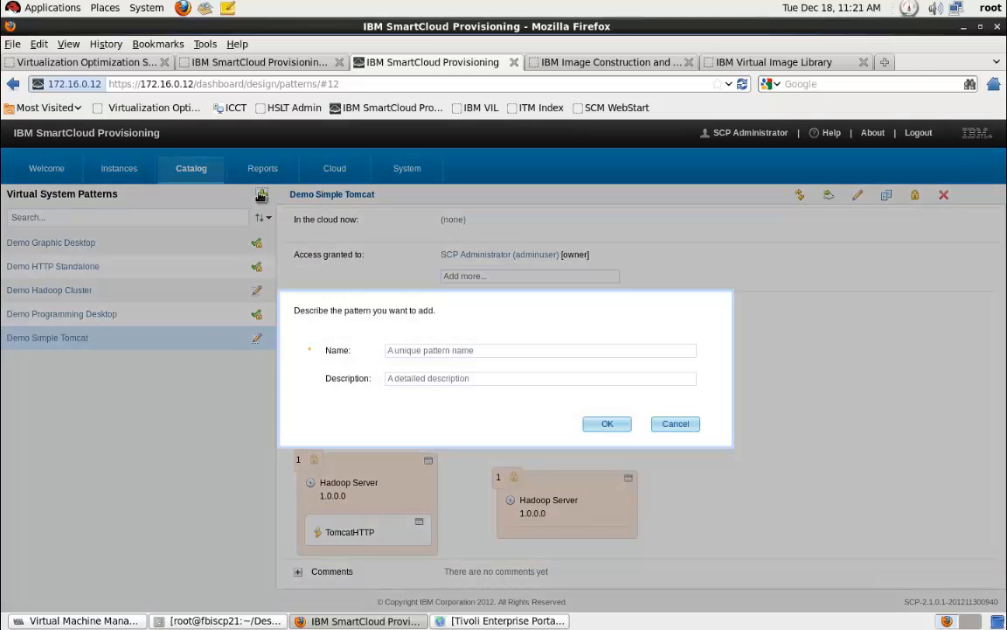
left_click(423, 350)
type("S")
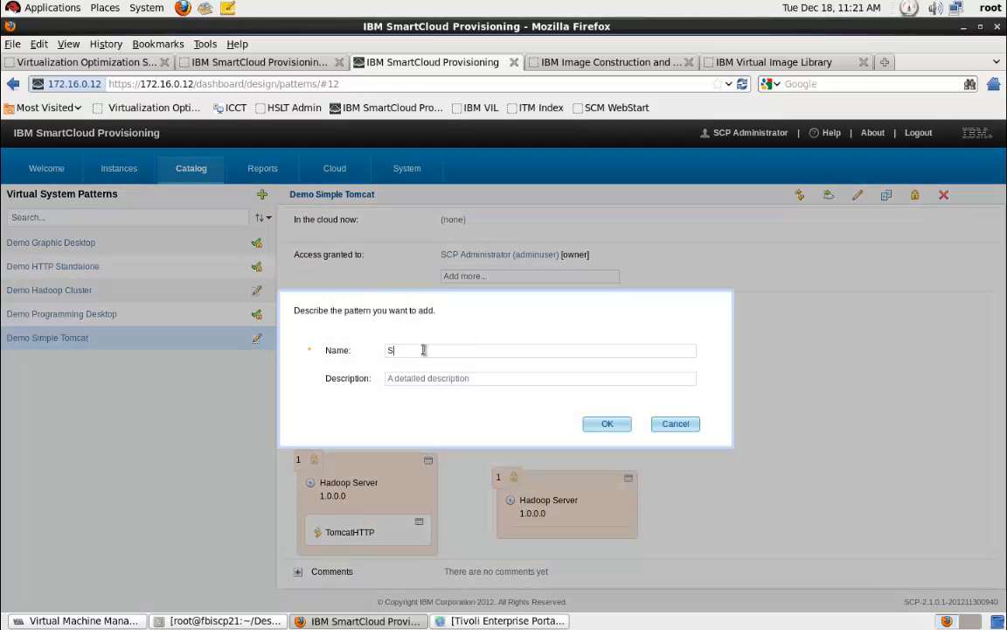
type("ample Pattern")
key("Tab")
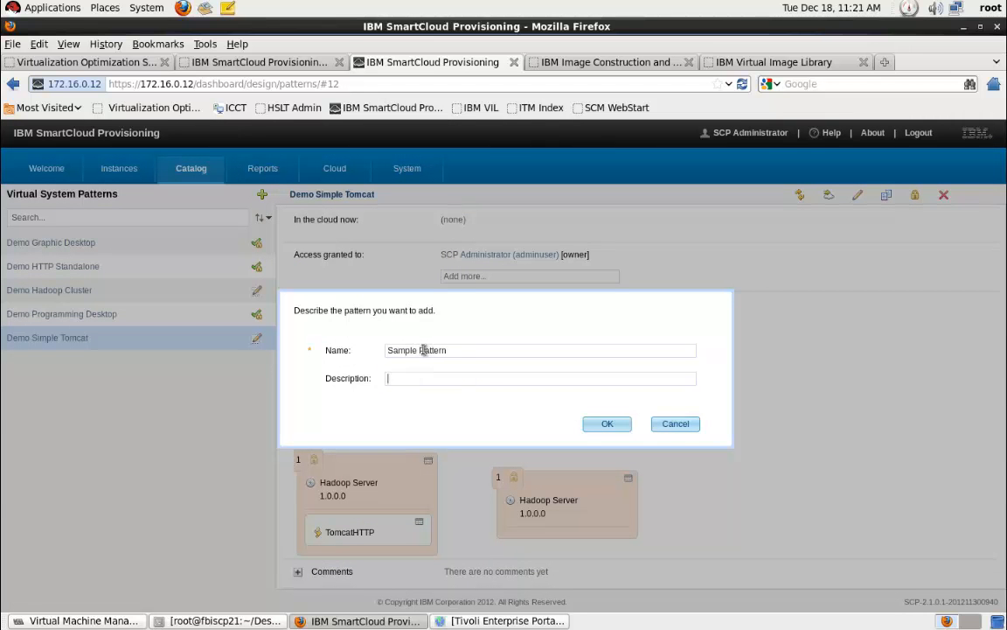
left_click(590, 424)
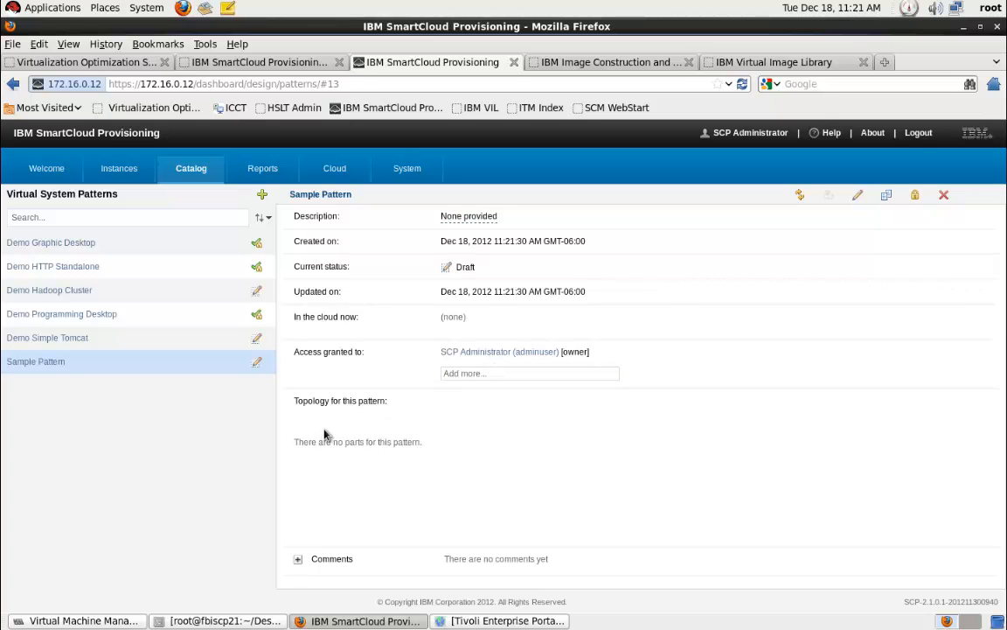
Step: Open Sample Pattern for editing and add the Perl, HTTP and PostgreSQL parts to its topology
left_click(859, 197)
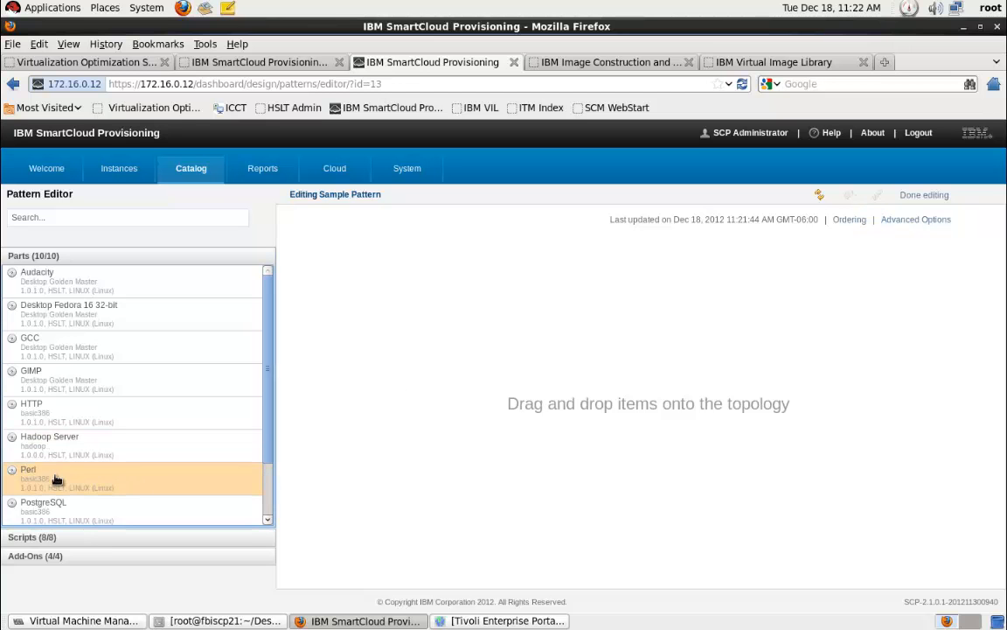
left_click_drag(54, 477, 382, 430)
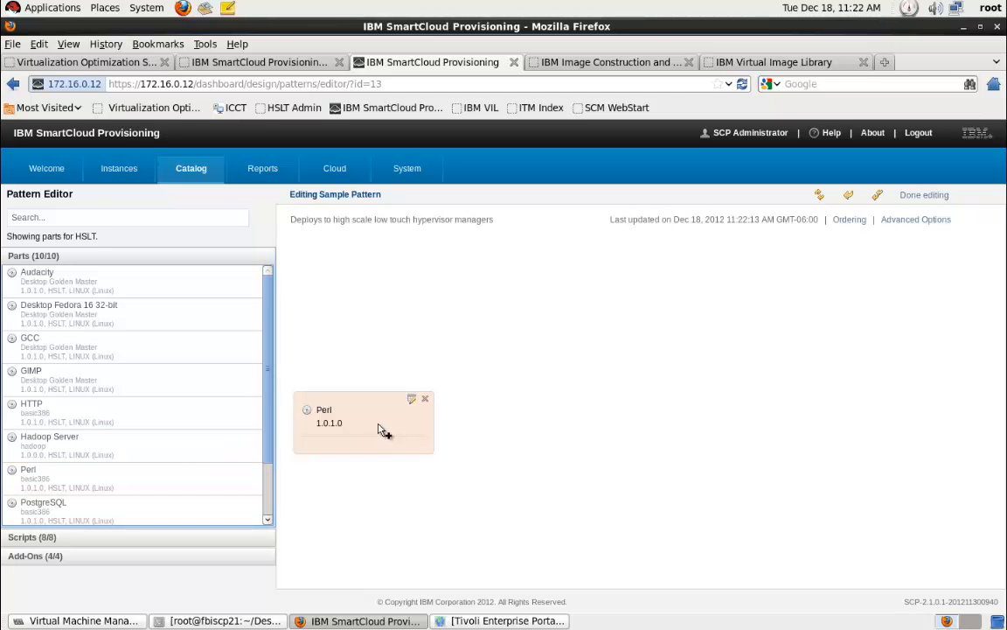
left_click_drag(170, 430, 528, 432)
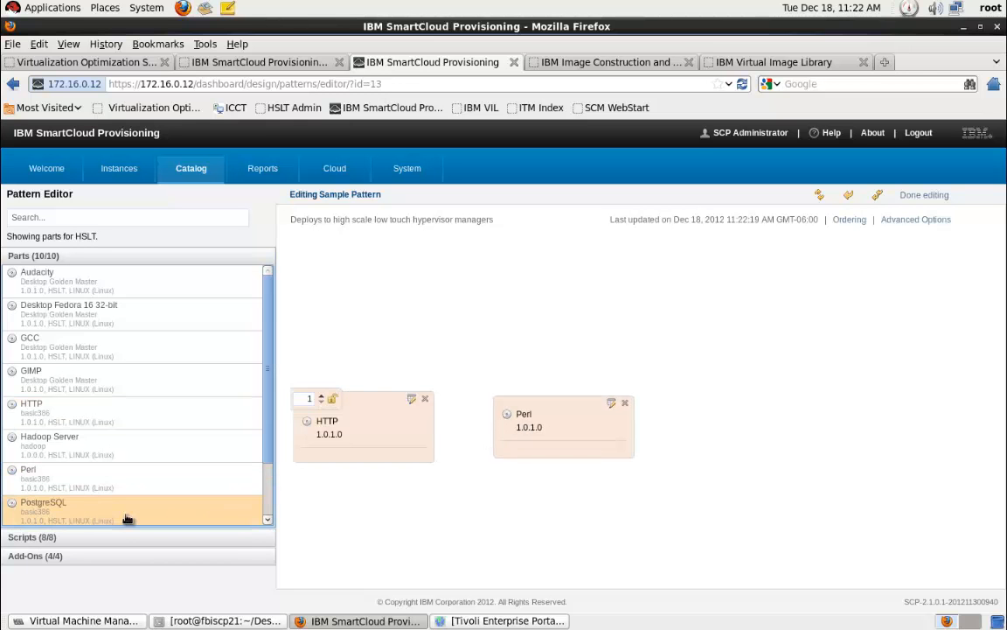
left_click_drag(129, 512, 389, 496)
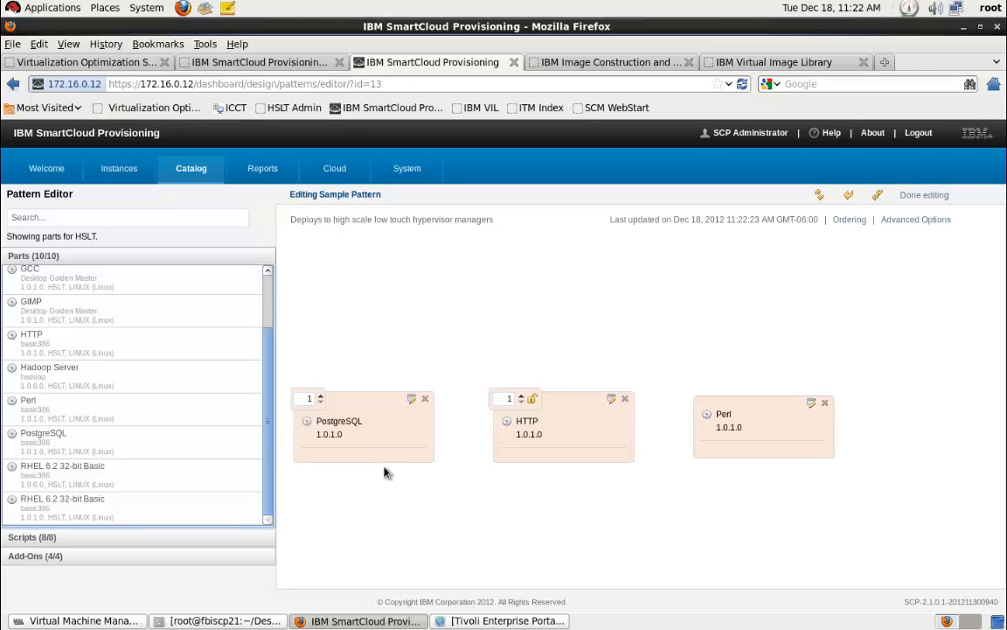
Step: Lock the PostgreSQL part's virtual machine size at Xsmall and set its tag to SQL
left_click(411, 399)
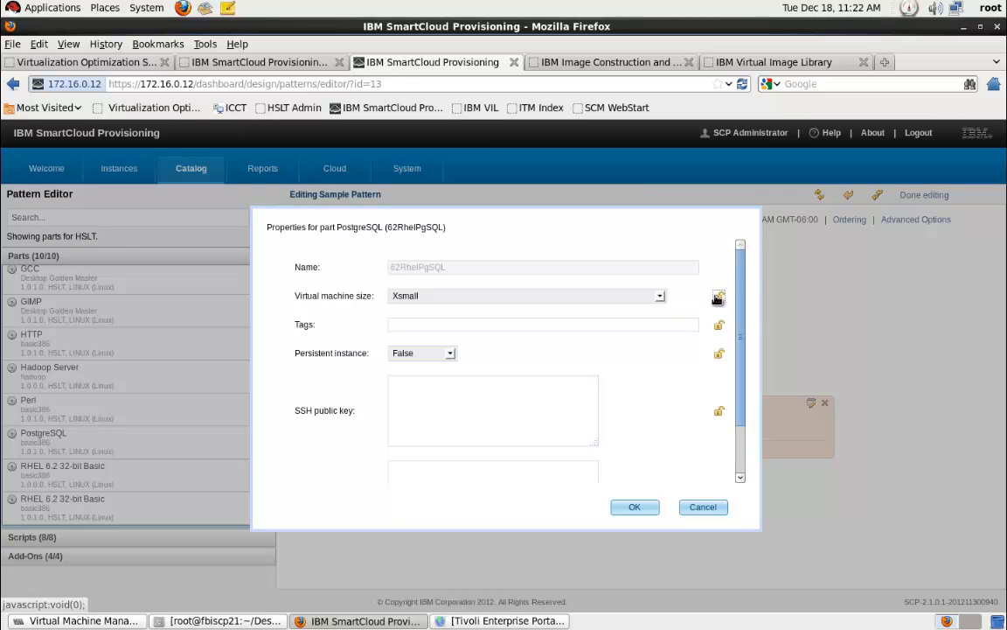
left_click(655, 329)
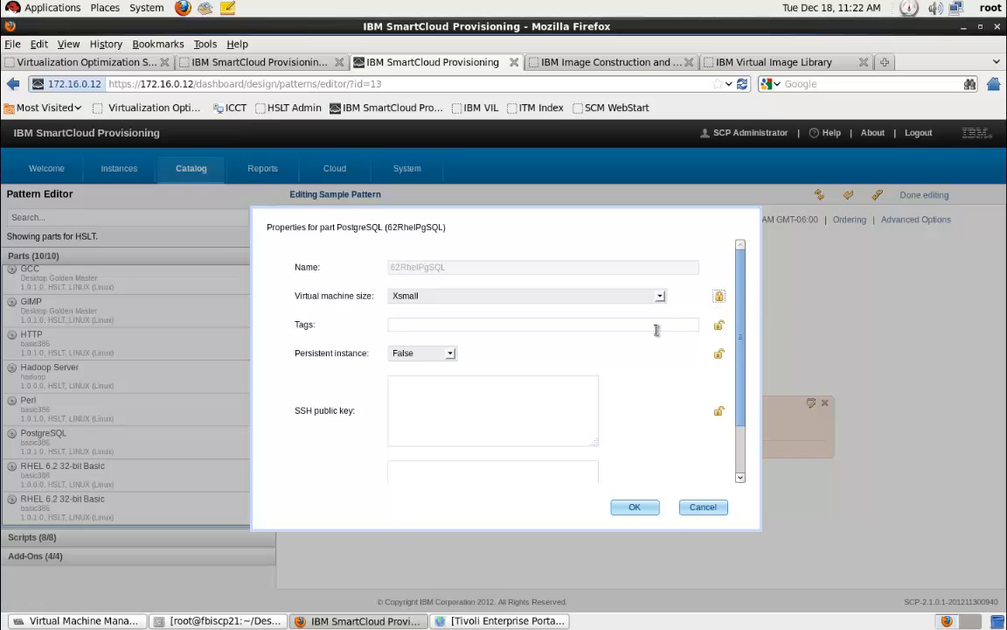
type("QL")
scroll(739, 441, "down", 2)
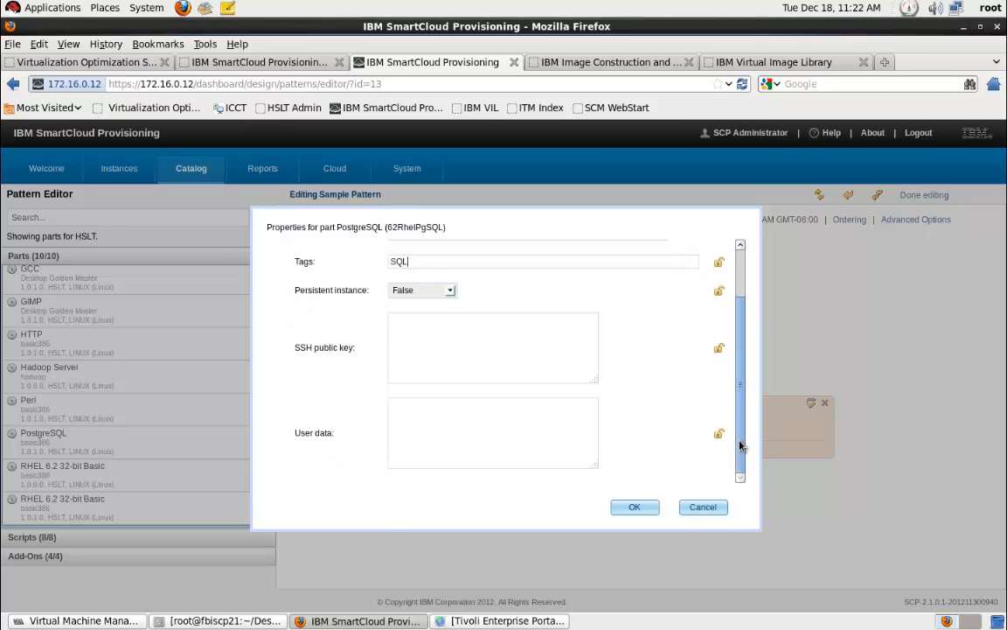
left_click(628, 509)
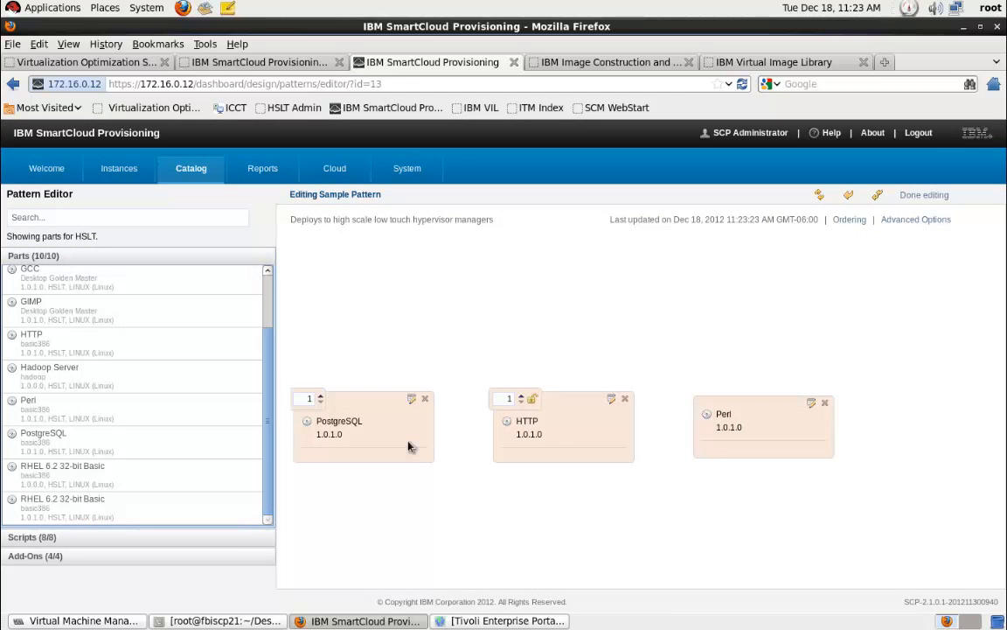
Step: Set the HTTP part's instance count to 3 and lock it against adding or deleting nodes after deployment
left_click(521, 397)
left_click(521, 397)
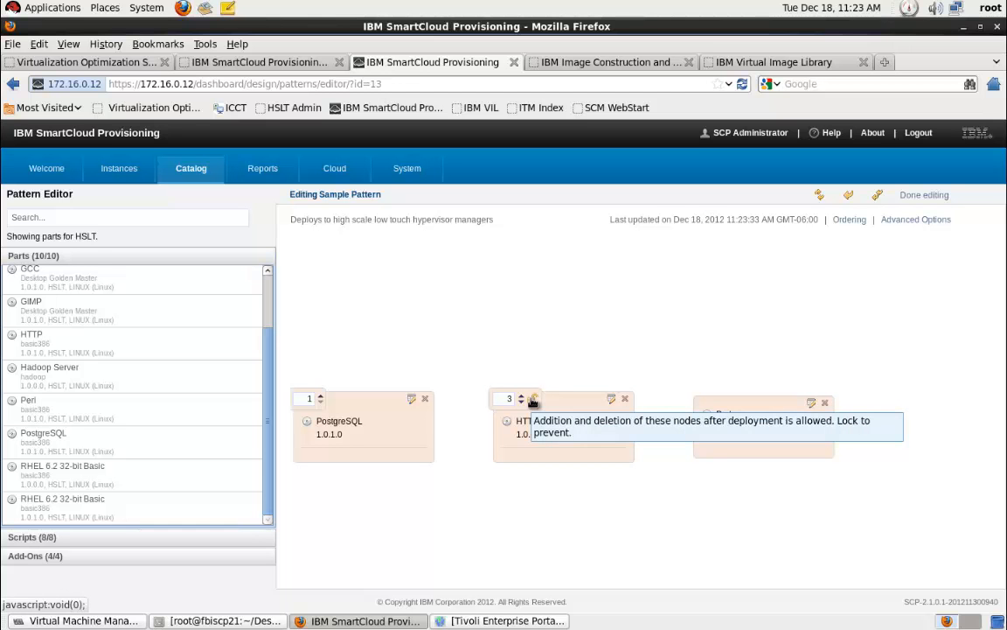
left_click(533, 400)
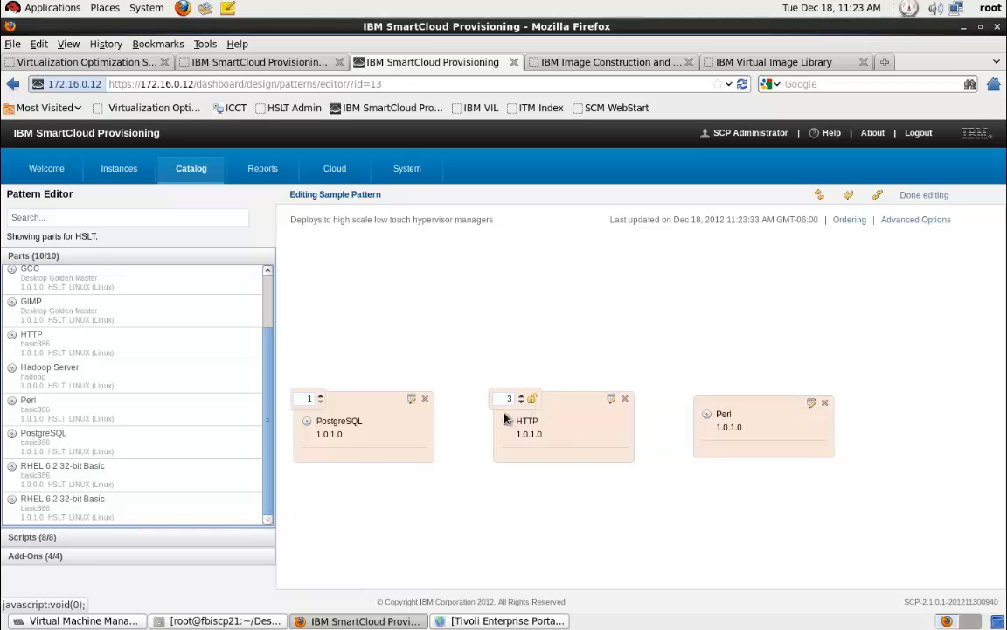
Step: Attach the Update HTTP Port script to the HTTP part and set its PORT parameter to 8090
left_click(92, 537)
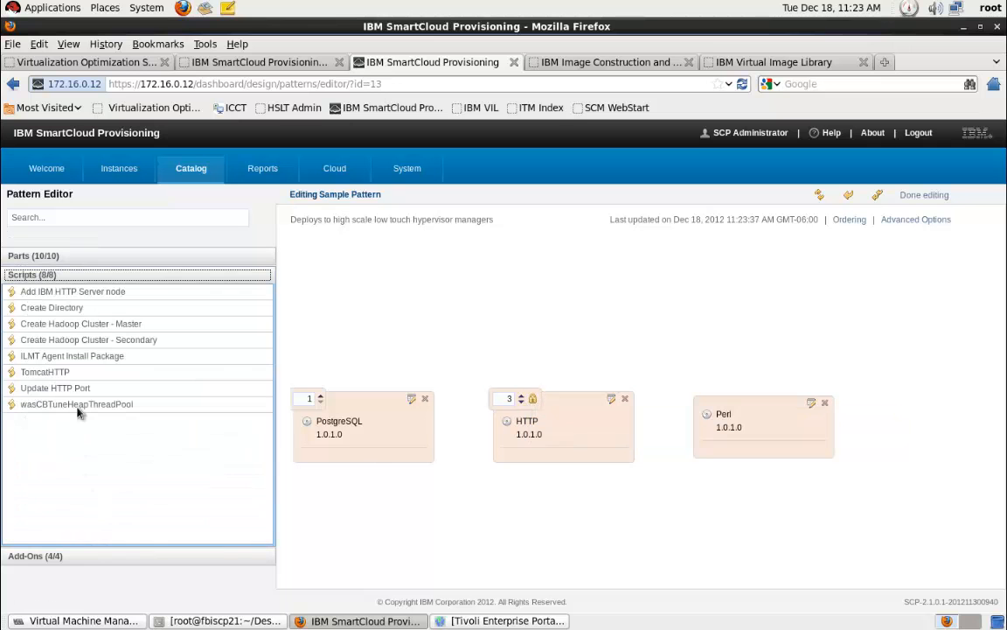
left_click_drag(52, 387, 530, 435)
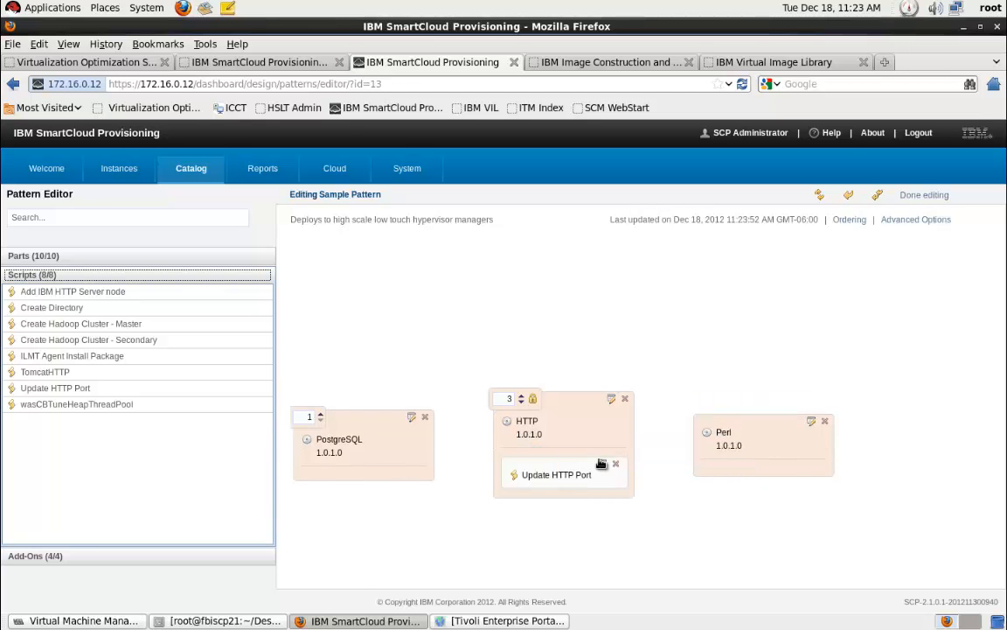
left_click(602, 464)
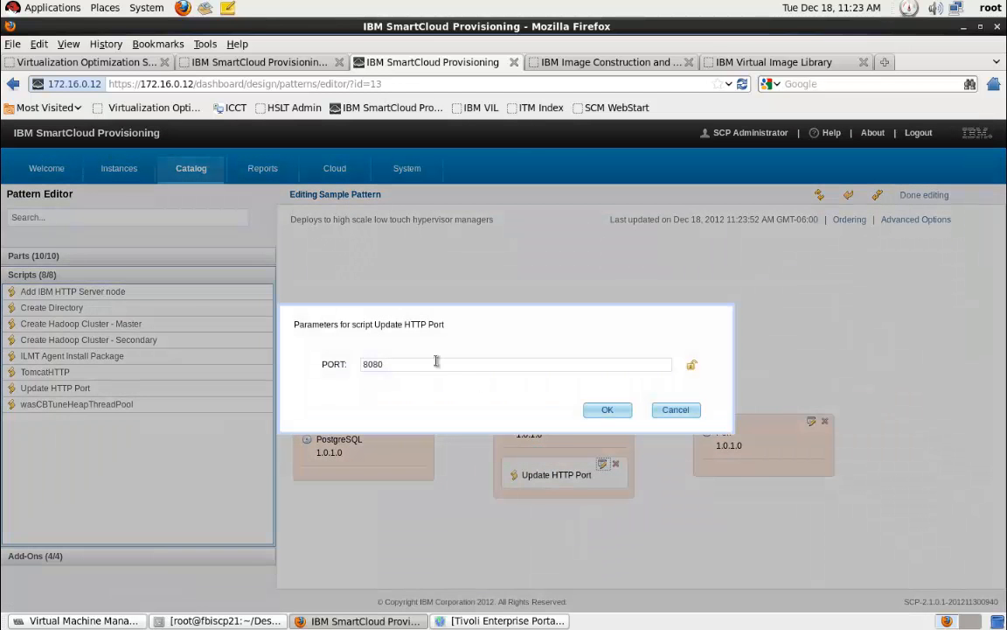
left_click(373, 364)
key("Delete")
type("9")
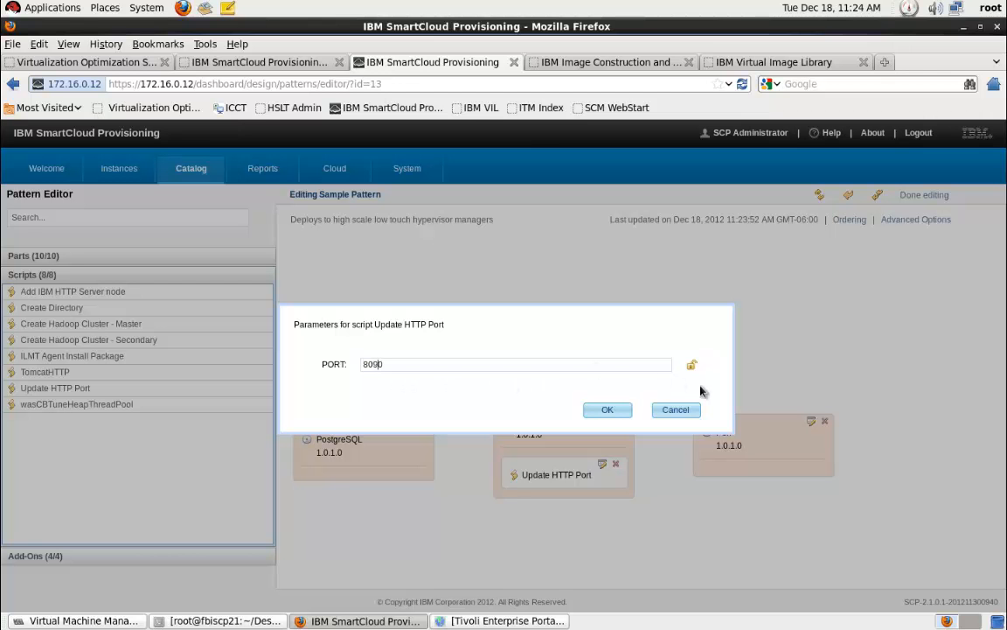
left_click(606, 409)
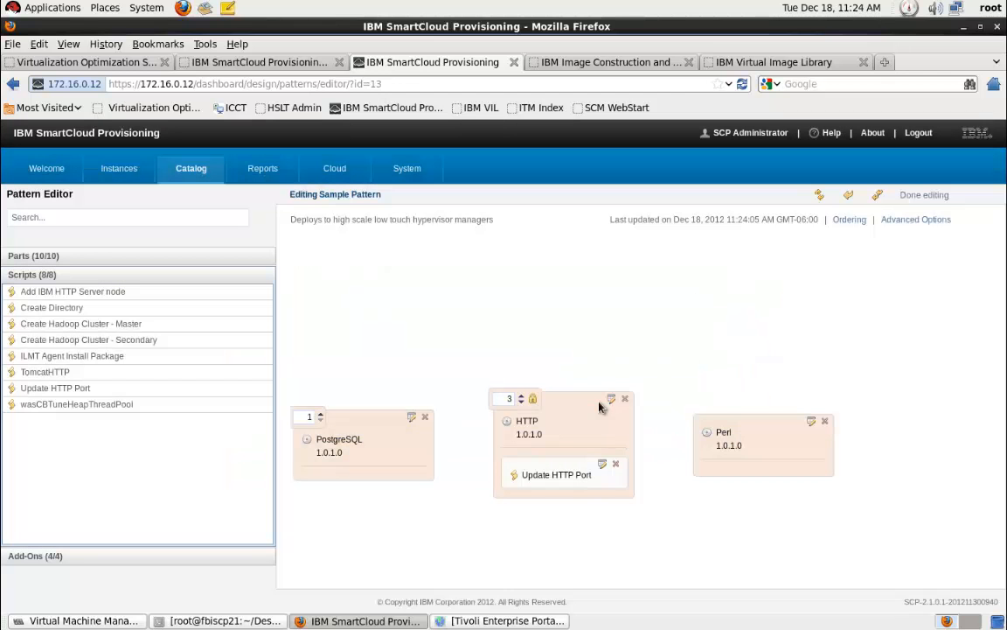
Step: Try the Default add user add-on on the PostgreSQL part, then remove it without setting its parameters
left_click(170, 556)
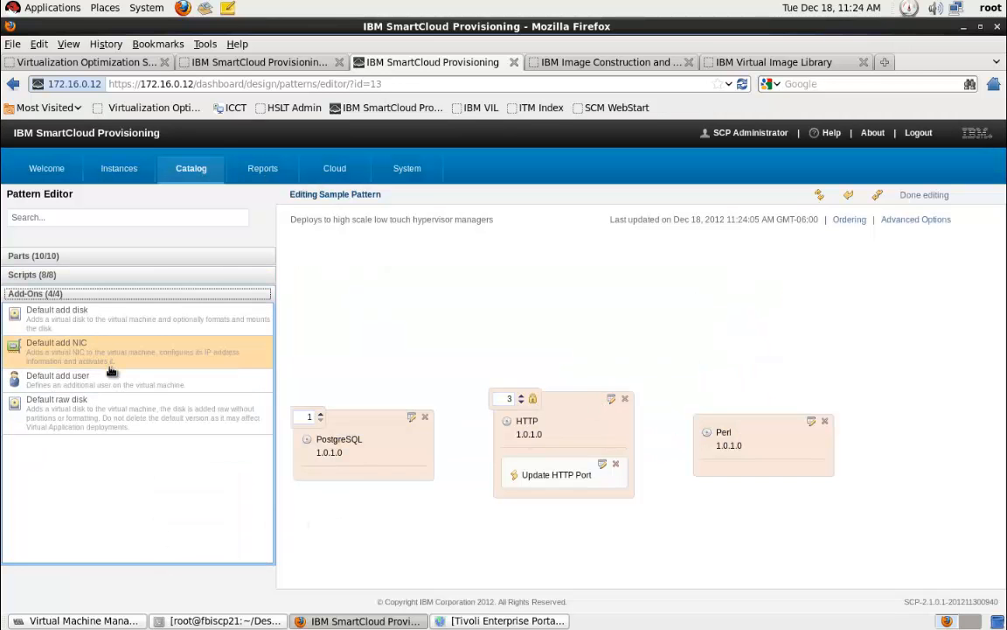
left_click_drag(101, 386, 355, 447)
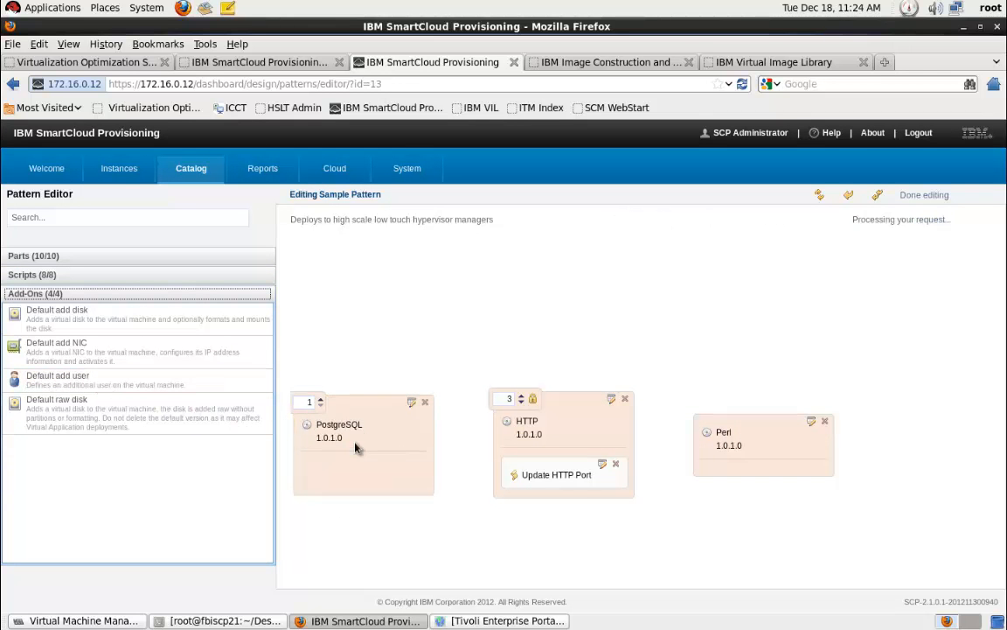
left_click(337, 473)
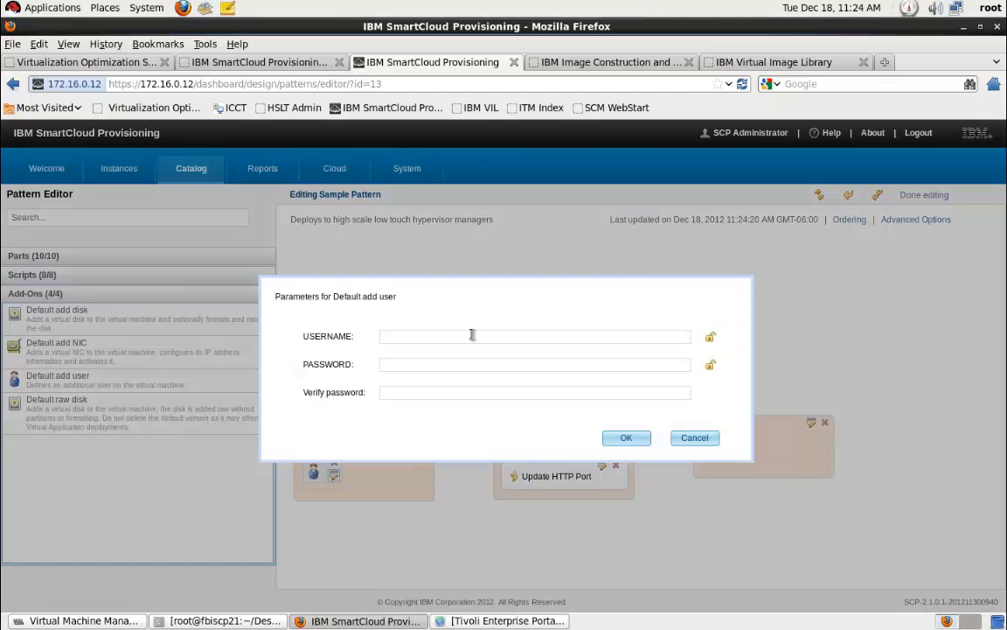
left_click(698, 438)
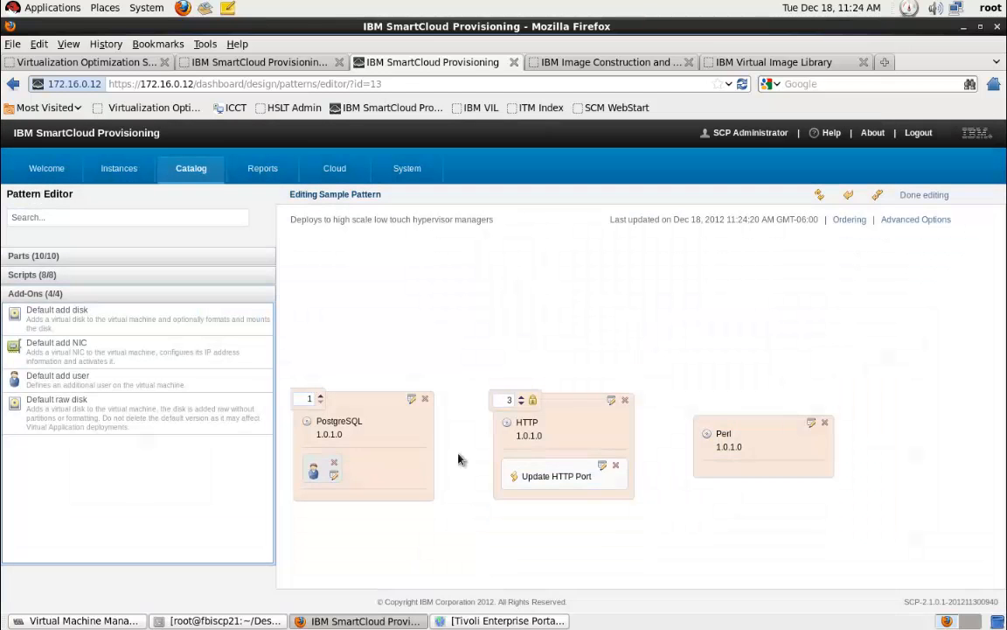
left_click(335, 463)
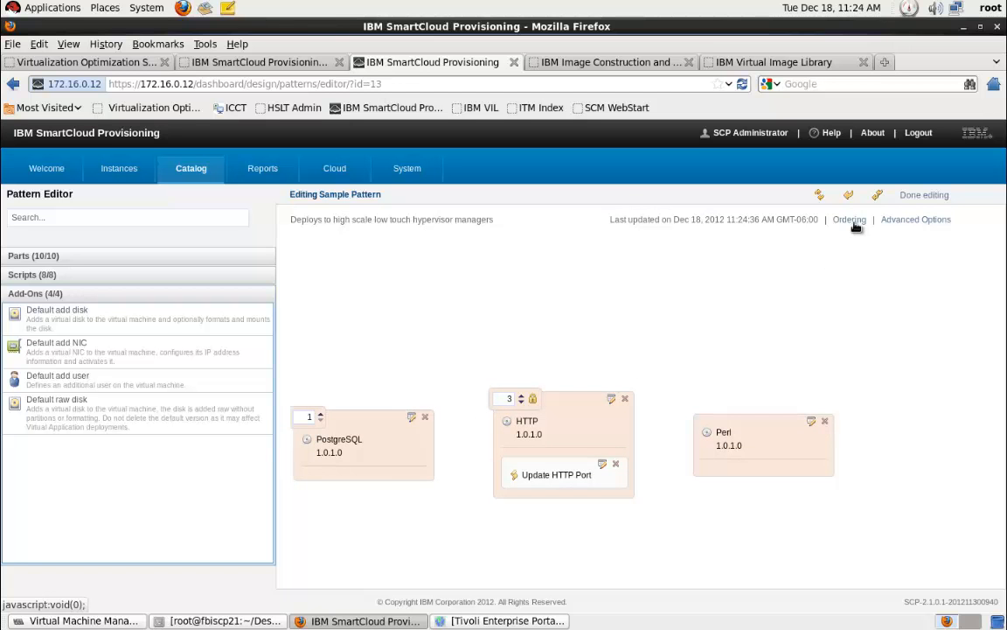
Step: Order the parts so that HTTP starts before Perl, then finish editing Sample Pattern and review its topology
left_click(852, 228)
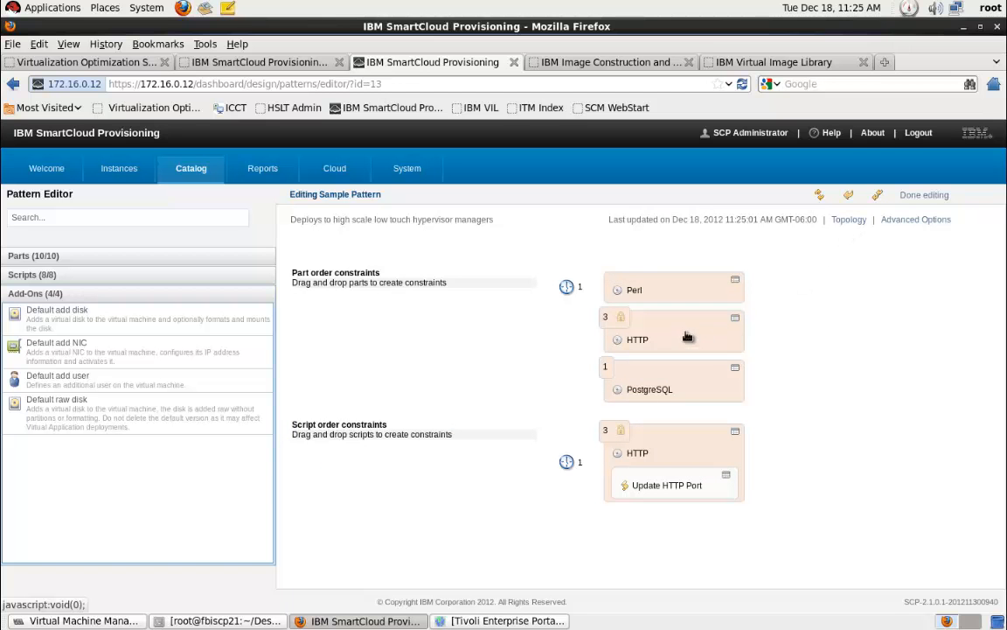
left_click_drag(687, 336, 687, 284)
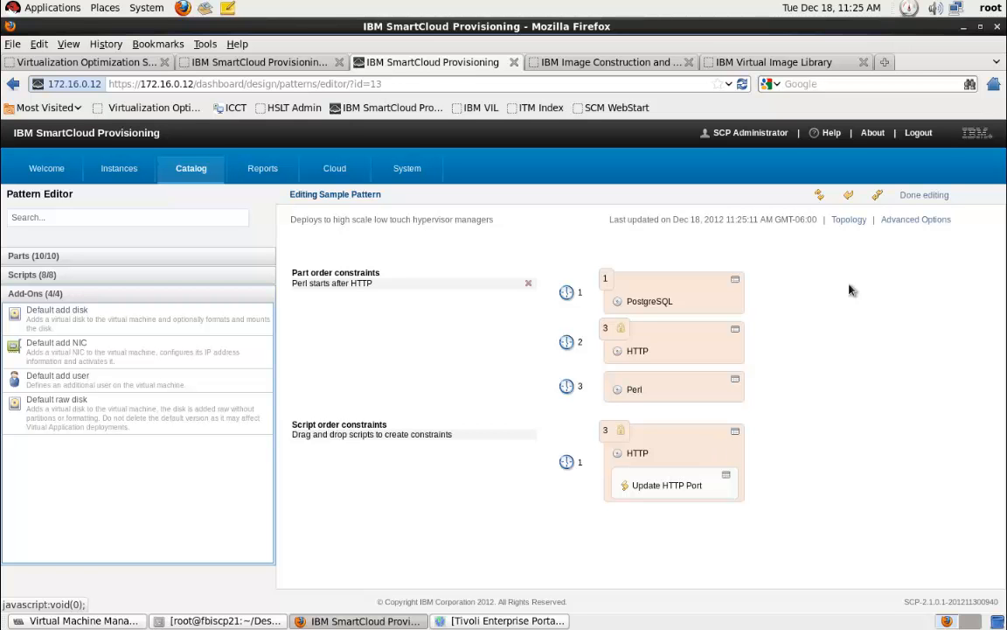
left_click(924, 196)
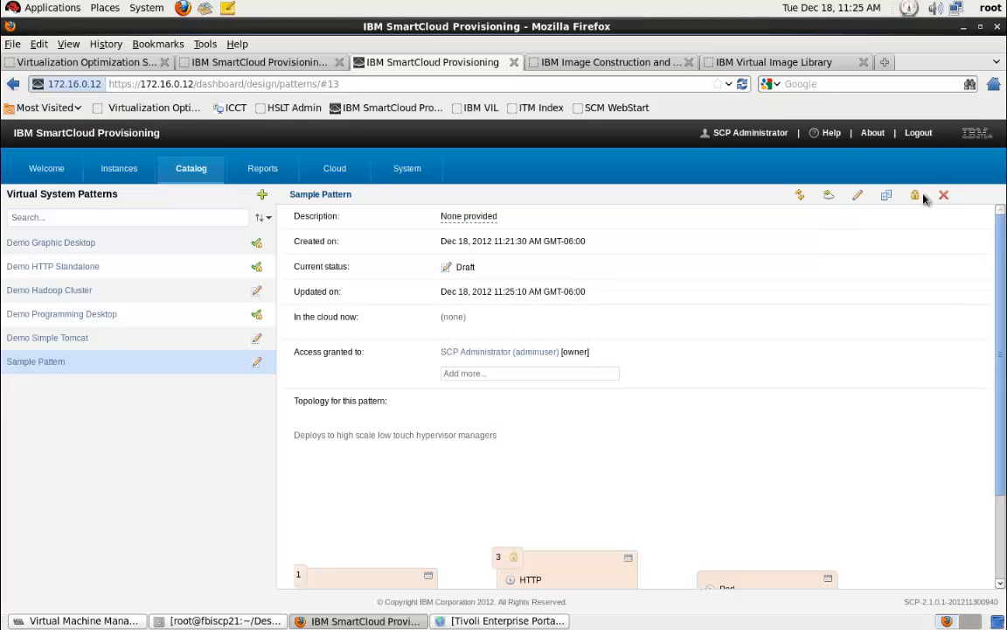
scroll(983, 302, "down", 1)
scroll(984, 302, "down", 2)
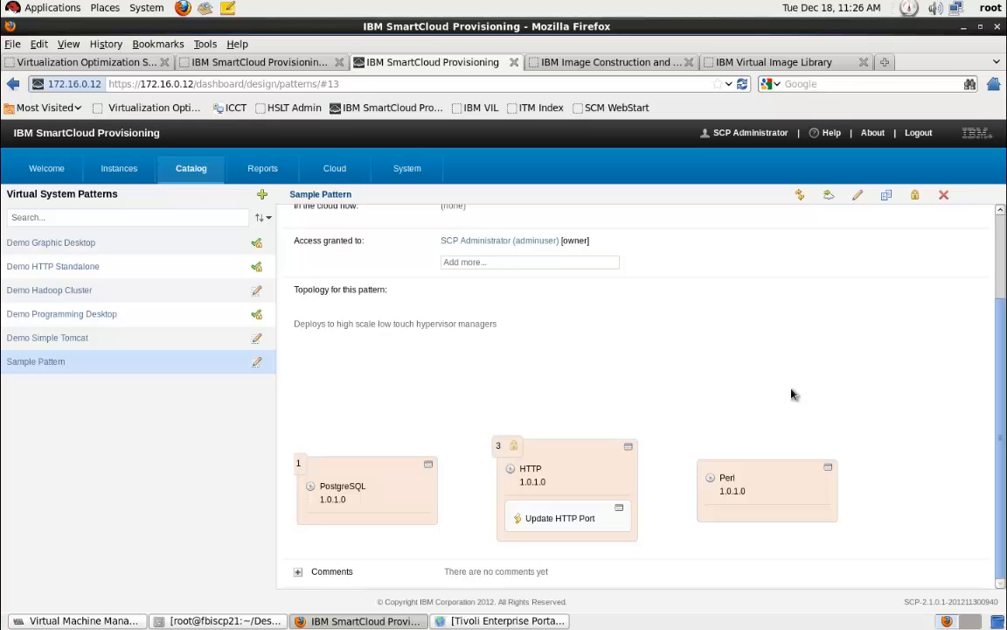
Step: Examine the details of the read-only basic386 virtual image, including its contained parts and the patterns that include it
left_click(200, 175)
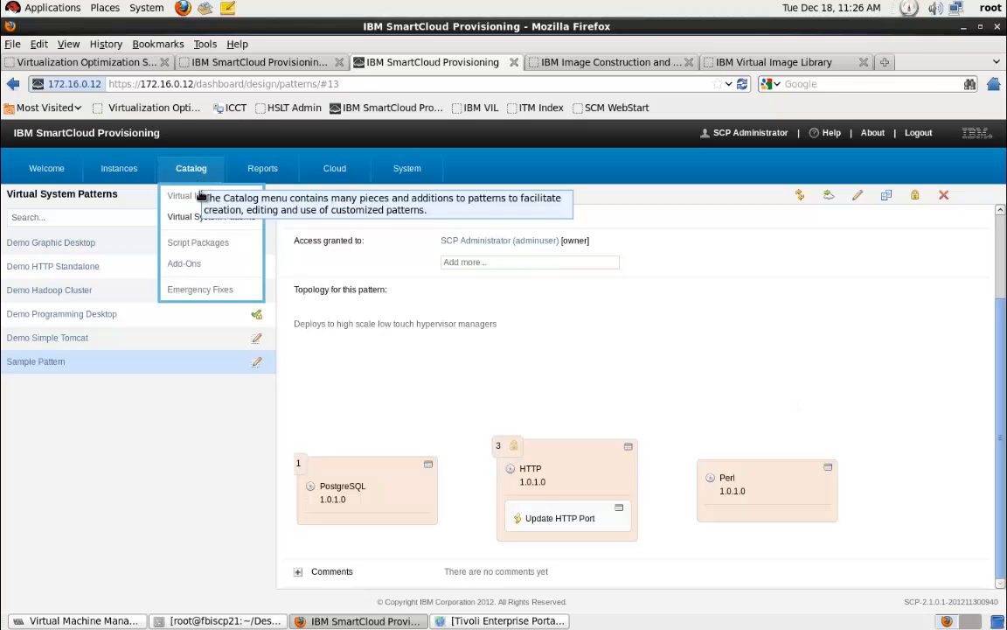
left_click(194, 196)
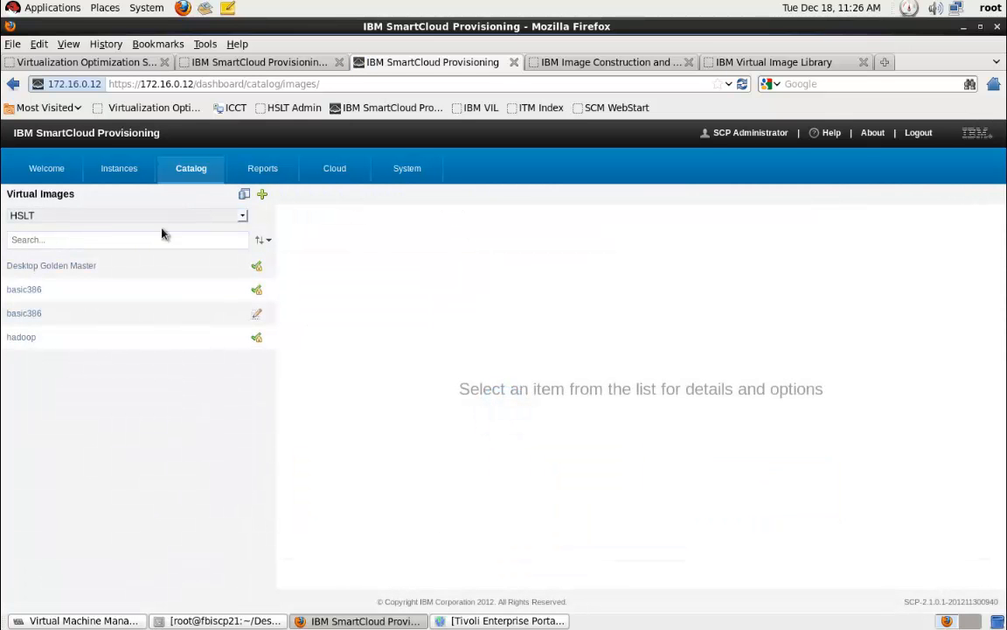
left_click(35, 292)
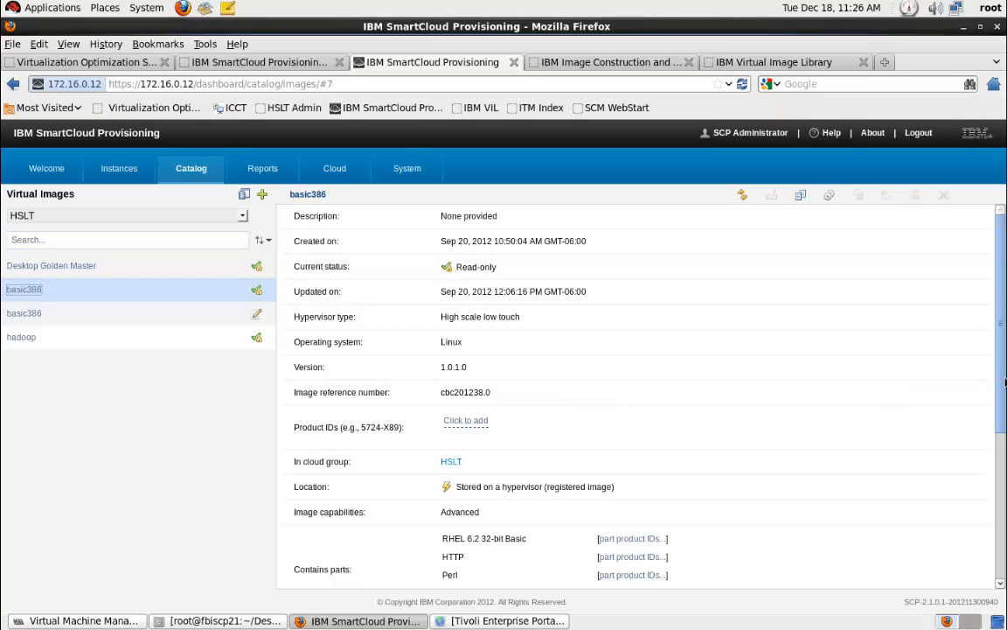
scroll(1003, 408, "down", 1)
scroll(1003, 408, "down", 2)
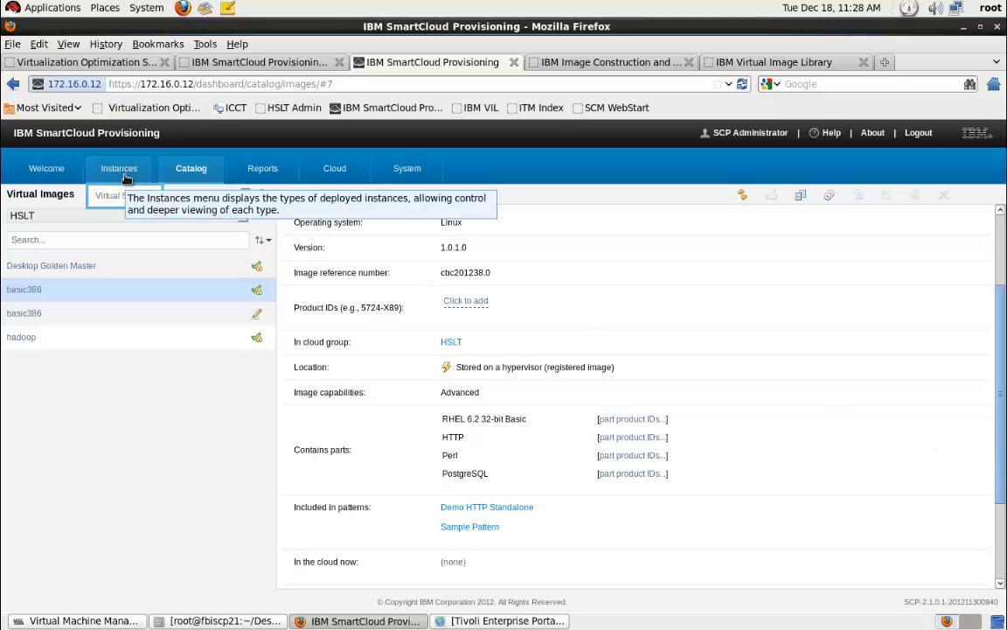
Step: List the Demo virtual system instance's virtual machines and compare them with those in Virtual Machine Manager
left_click(116, 195)
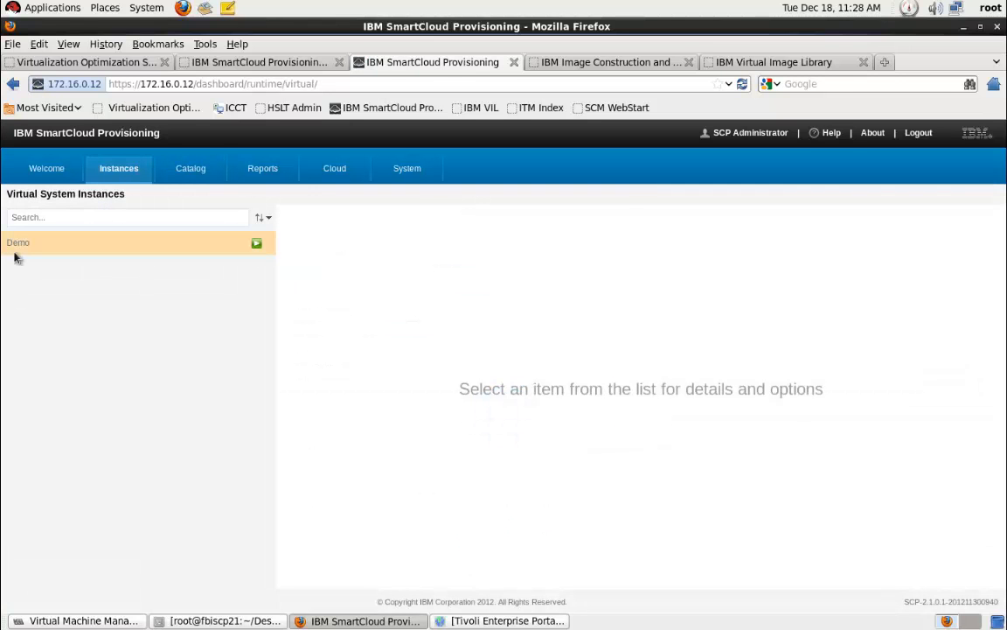
left_click(15, 250)
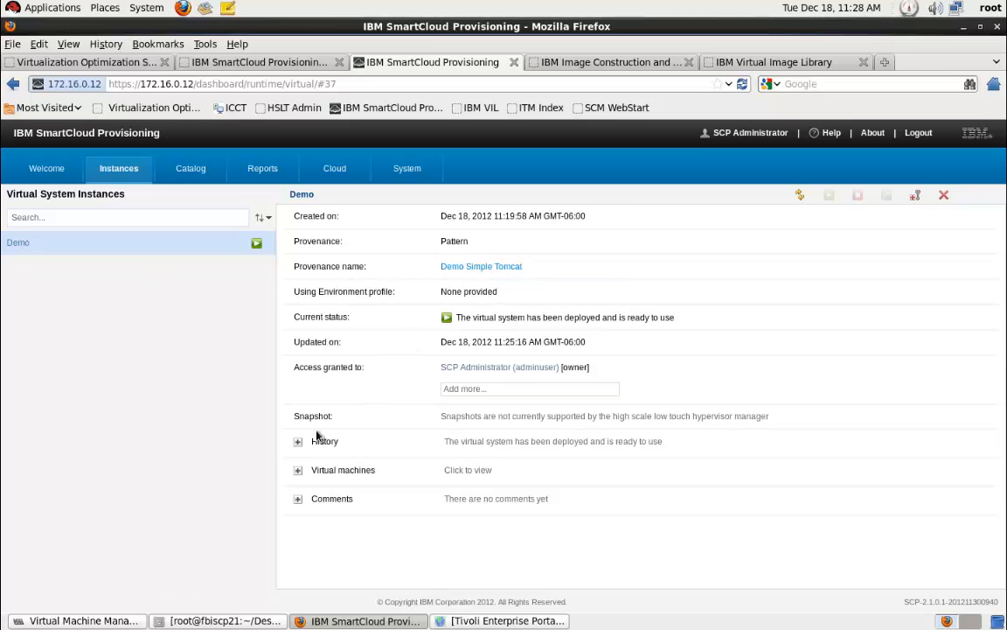
left_click(298, 471)
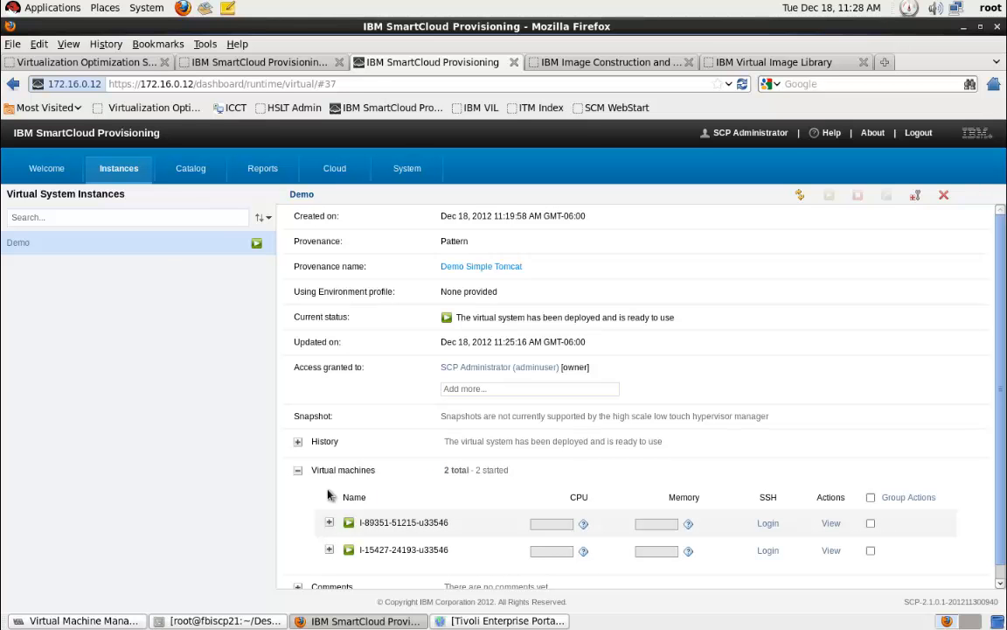
left_click(85, 621)
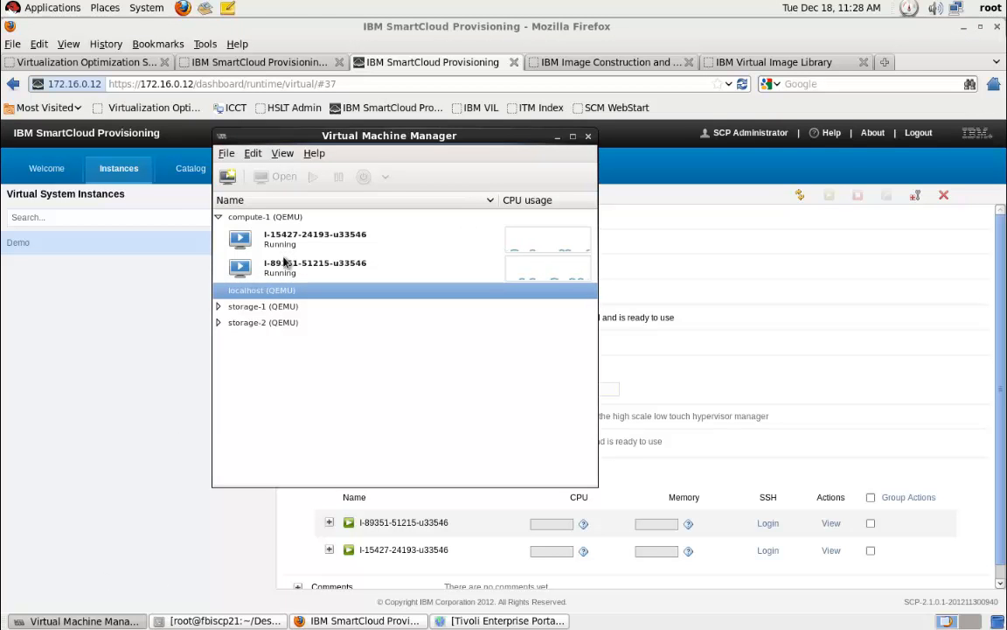
left_click(337, 490)
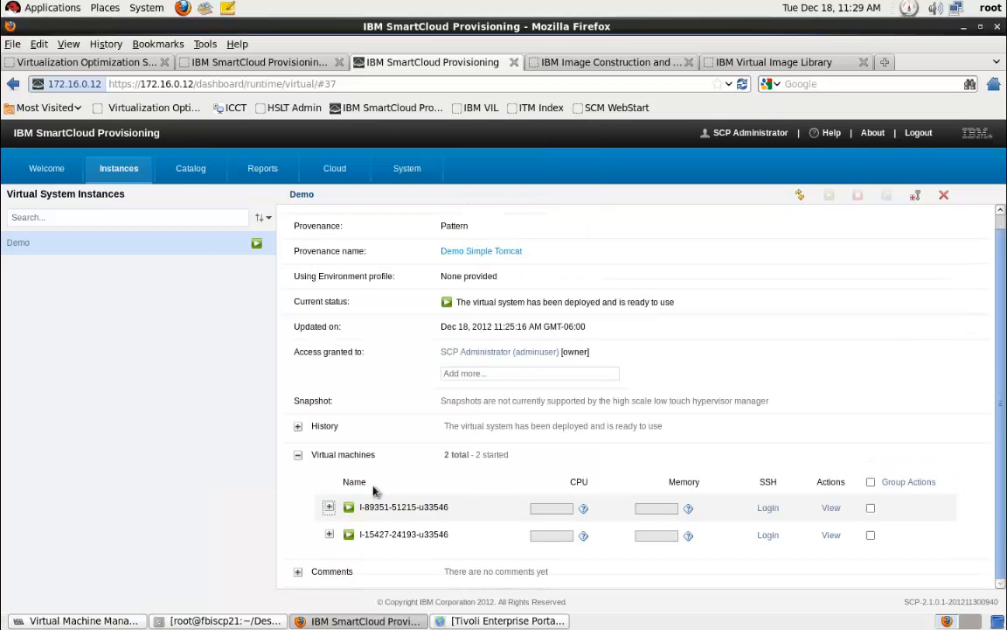
Step: Examine the general, hardware and network details of the first virtual machine in the Demo instance
left_click(330, 507)
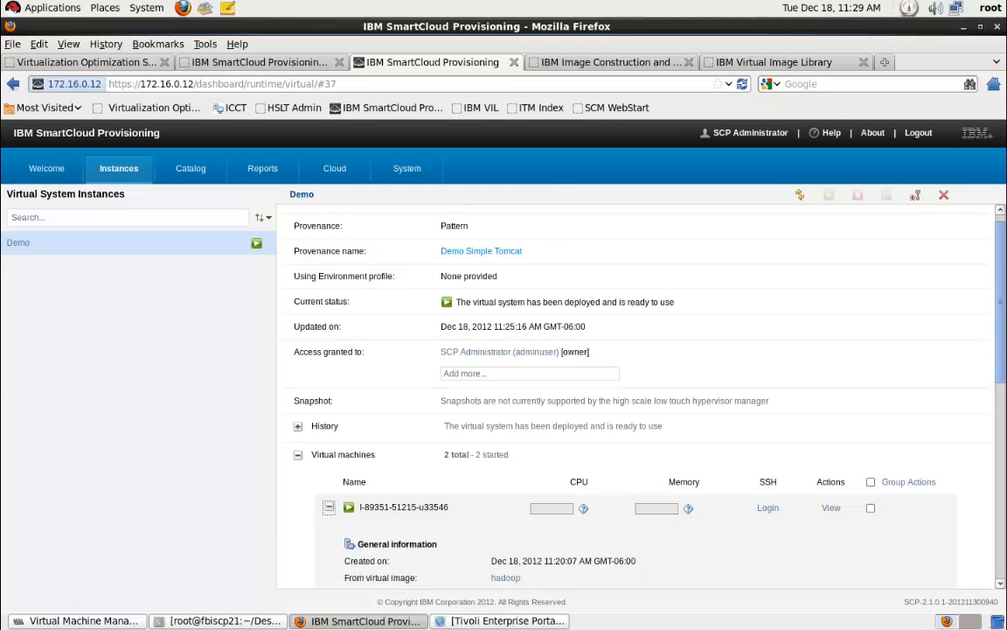
left_click_drag(1003, 357, 975, 452)
scroll(975, 451, "down", 3)
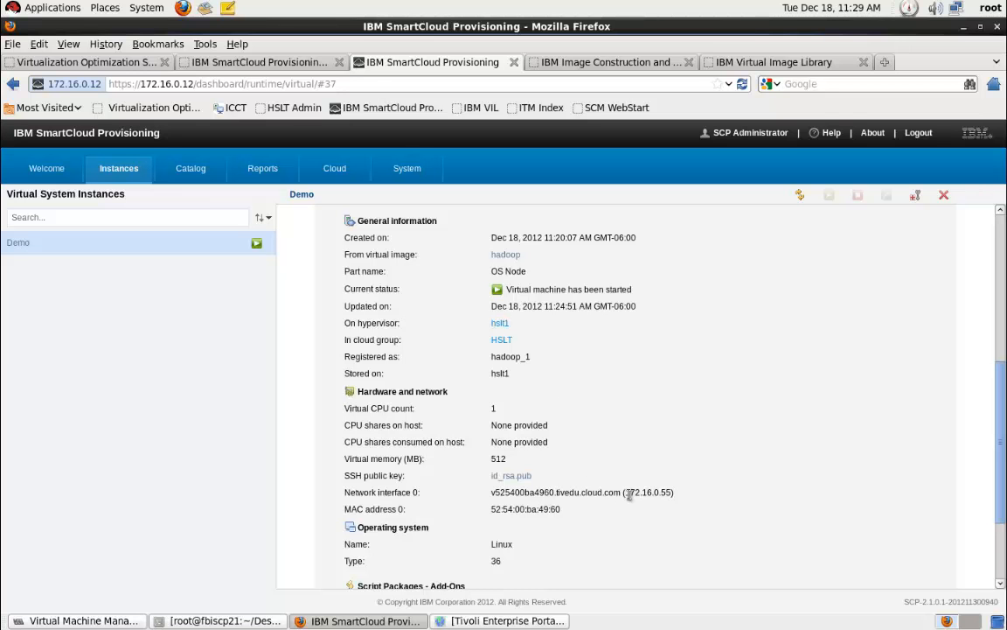
Step: Copy the virtual machine's IP address and load 172.16.0.55:8080 in a new browser tab to check the Tomcat deployment
left_click_drag(625, 494, 672, 494)
left_click(885, 70)
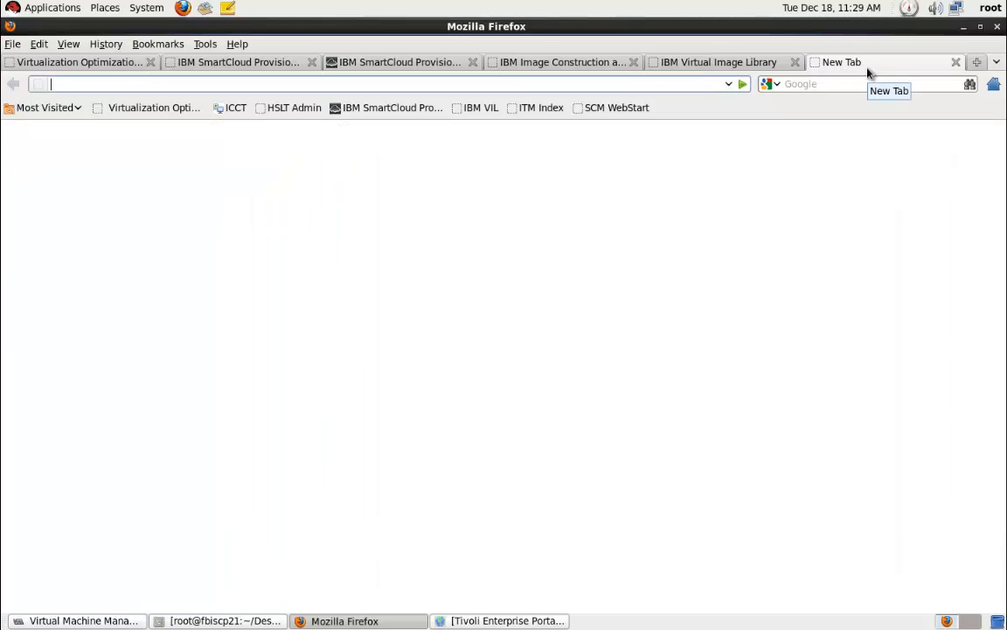
type("(172.16.0.55")
type(":")
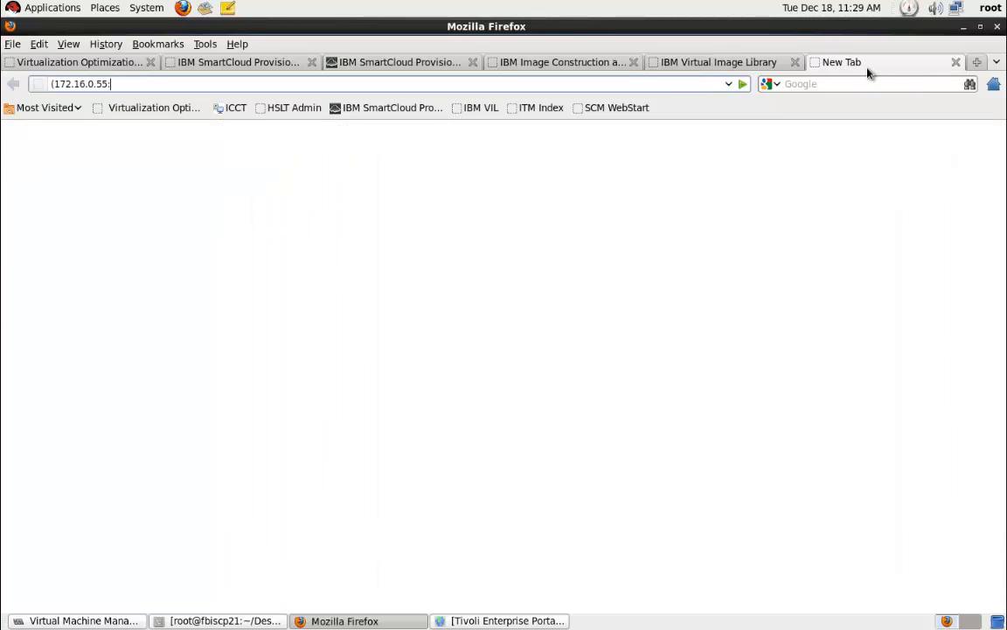
type("8080")
key("Home")
key("Delete")
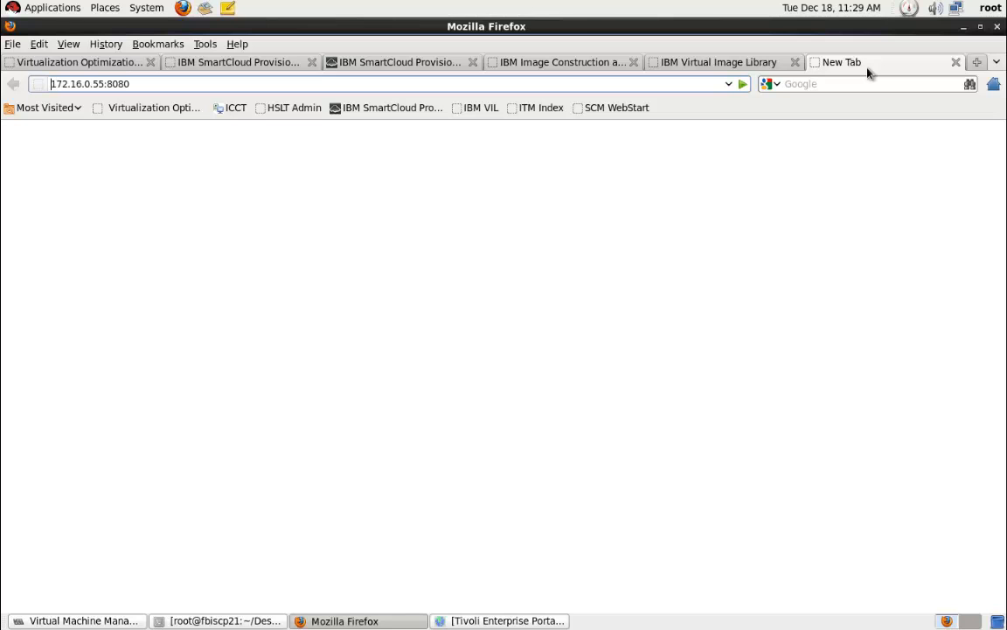
key("Return")
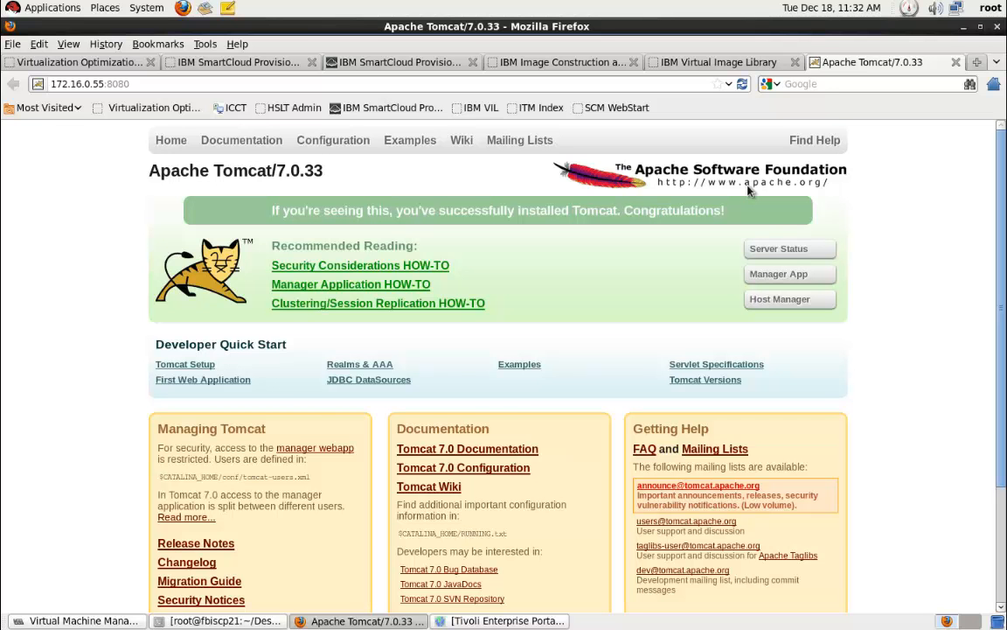
Step: Switch to IBM Image Construction and Composition Tool and review the general properties of Installation Bundle for Apache HTTP on Linux 32-bit
left_click(545, 66)
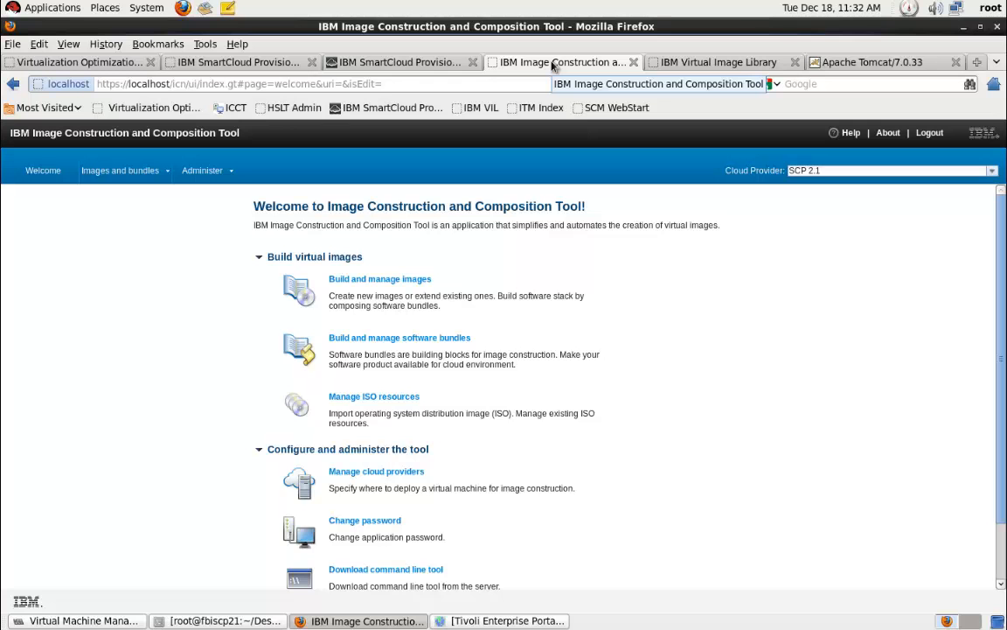
left_click(398, 339)
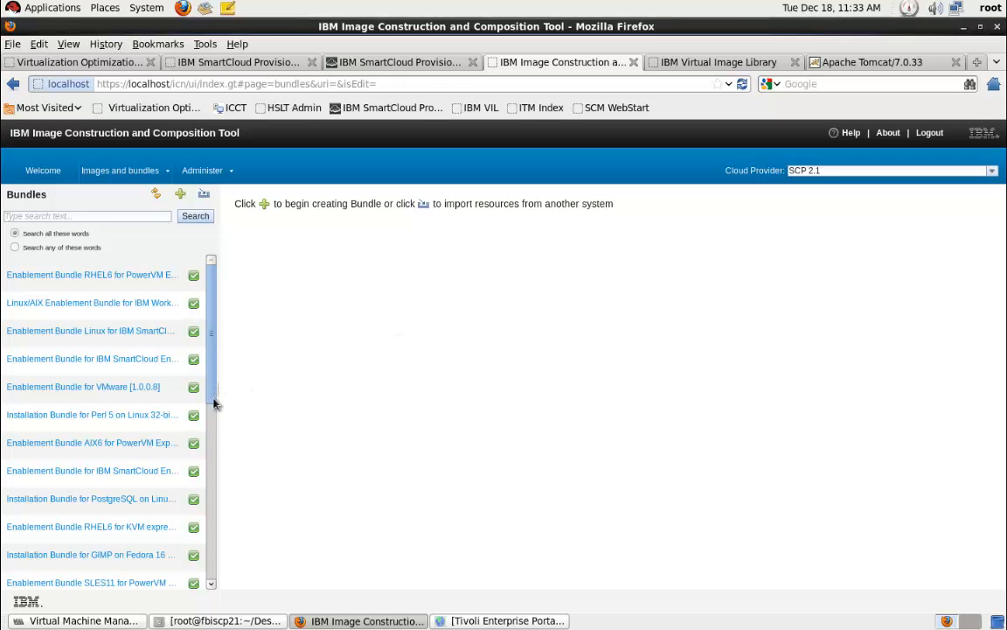
left_click_drag(215, 403, 216, 603)
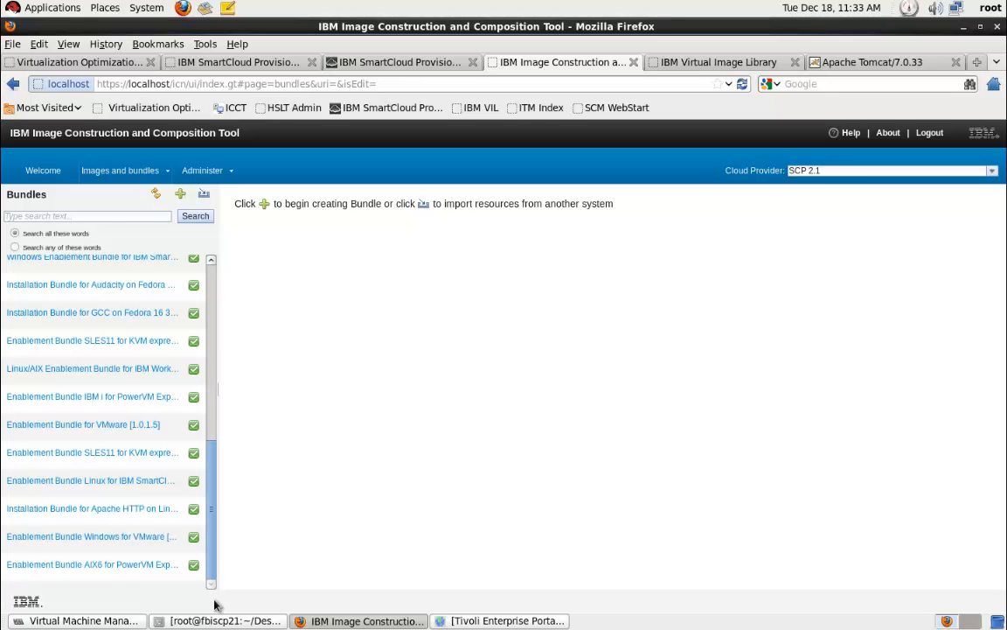
left_click(98, 510)
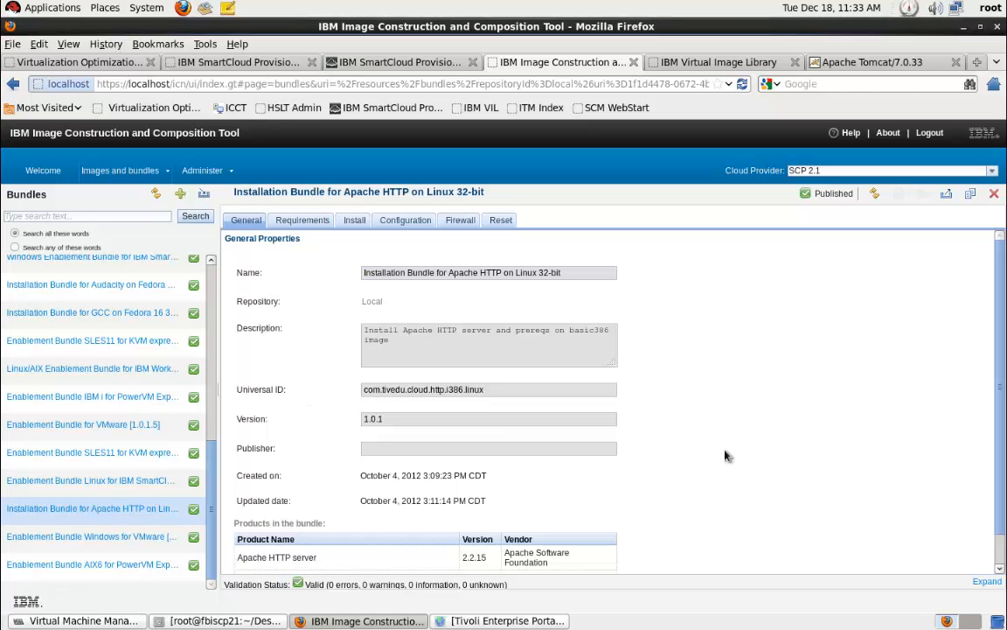
scroll(901, 393, "down", 1)
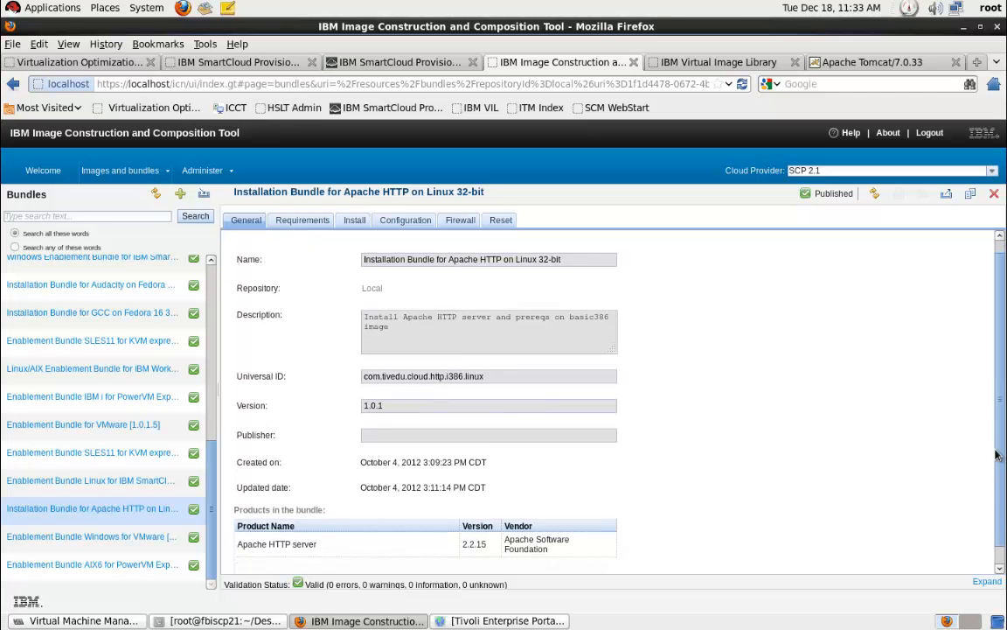
left_click(383, 542)
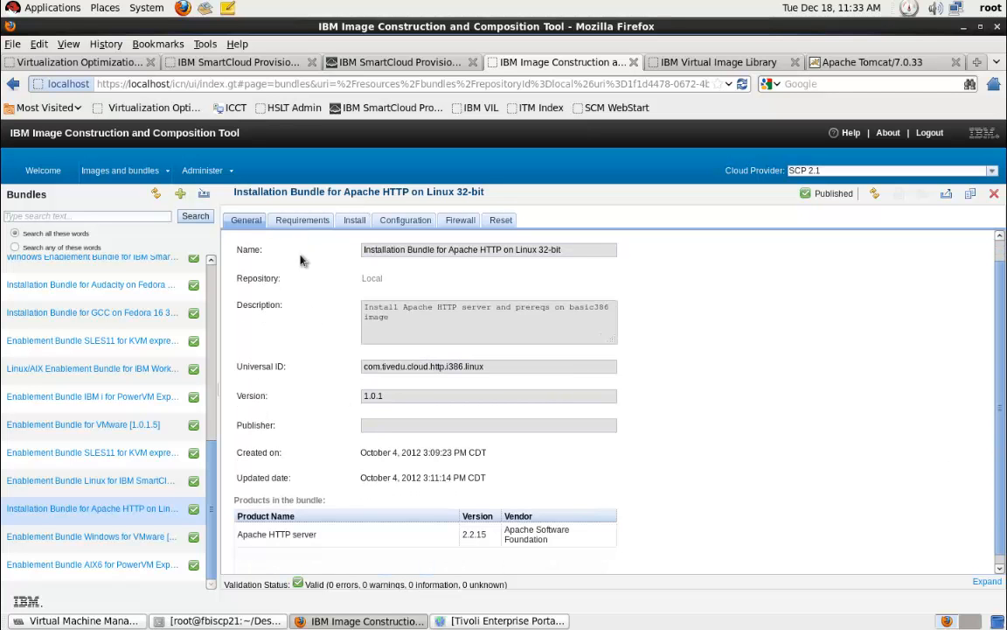
Step: Review the Apache HTTP bundle's requirements, install operation, deploy-time configuration and firewall settings
left_click(298, 221)
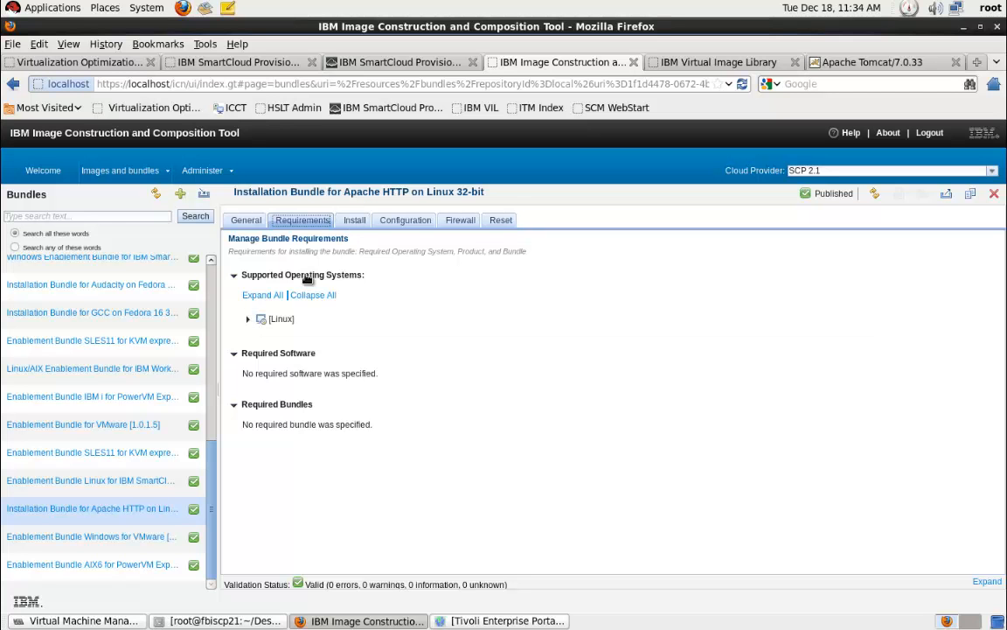
left_click(354, 223)
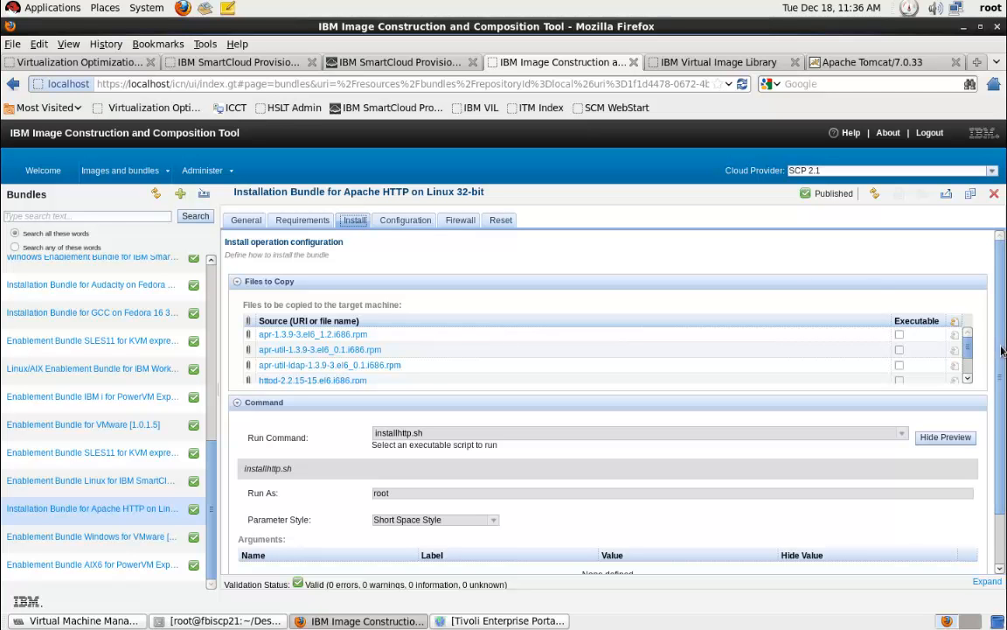
scroll(979, 464, "down", 1)
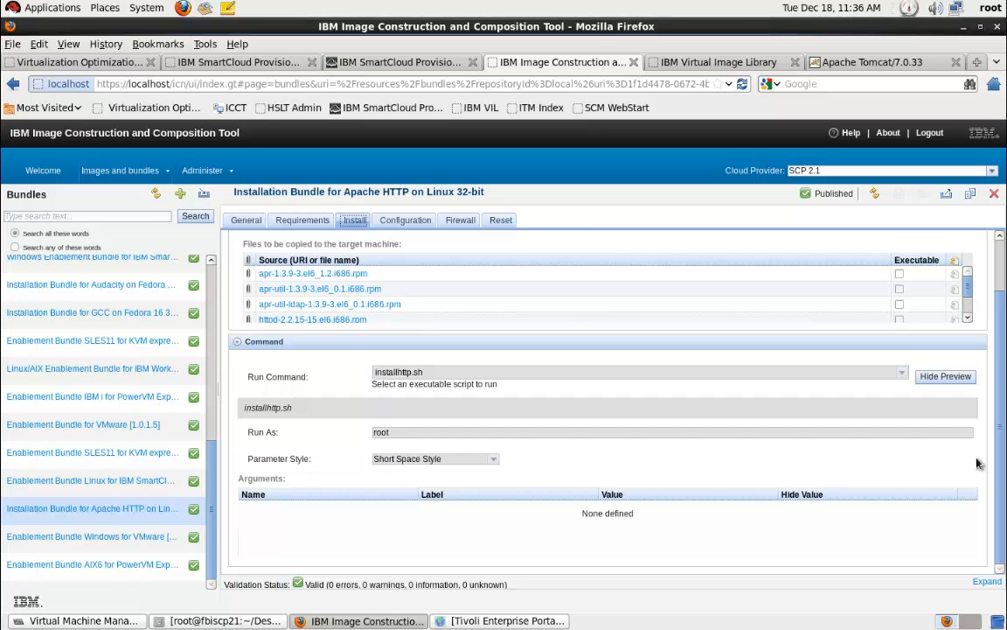
left_click(398, 221)
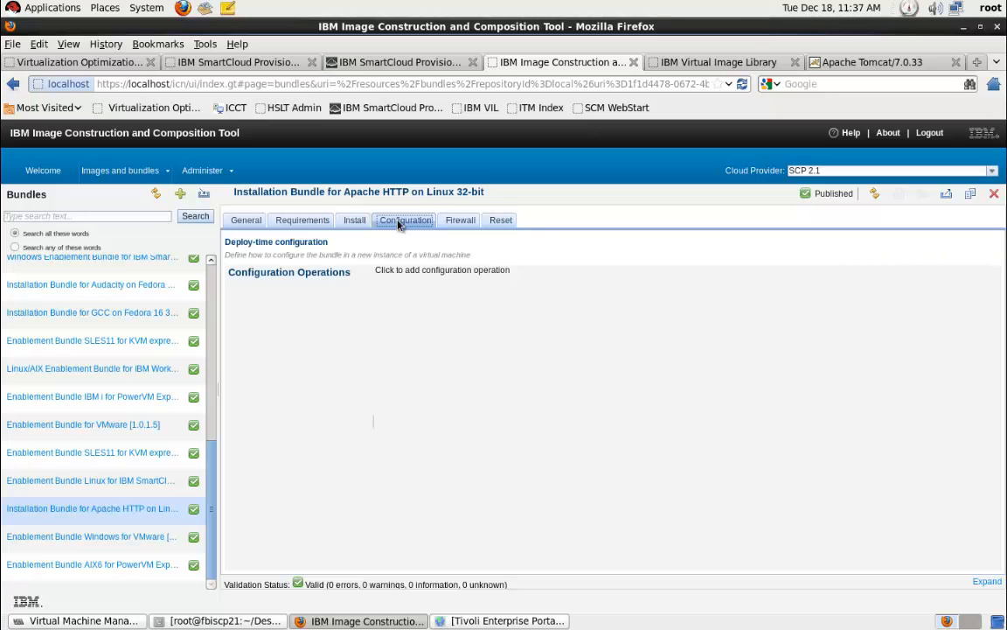
left_click(451, 224)
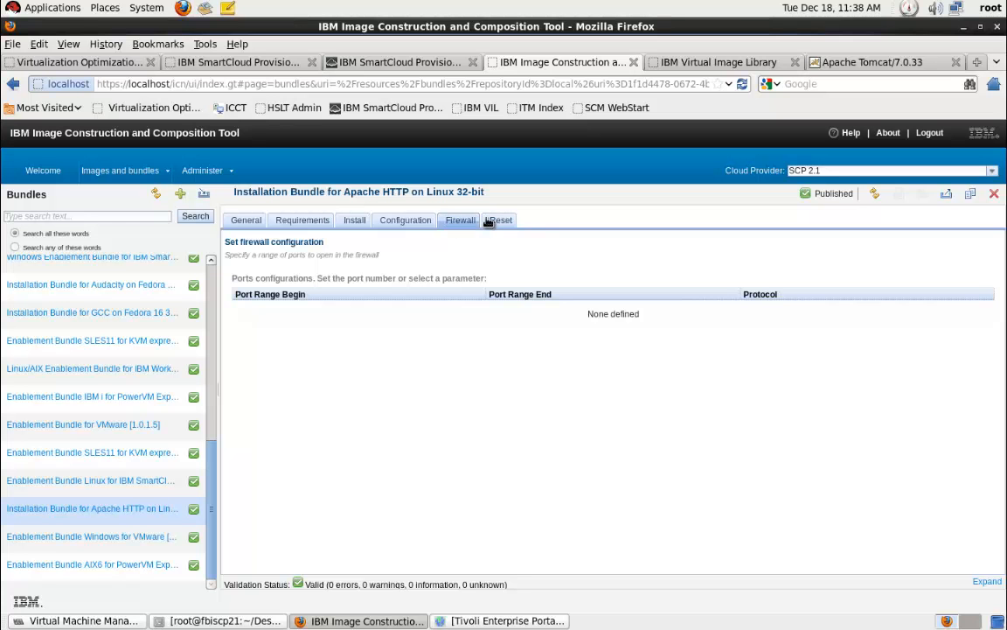
Step: Review the Apache HTTP bundle's reset operation configuration and the details and products of the basic386 [1.0.0.0] image
left_click(488, 222)
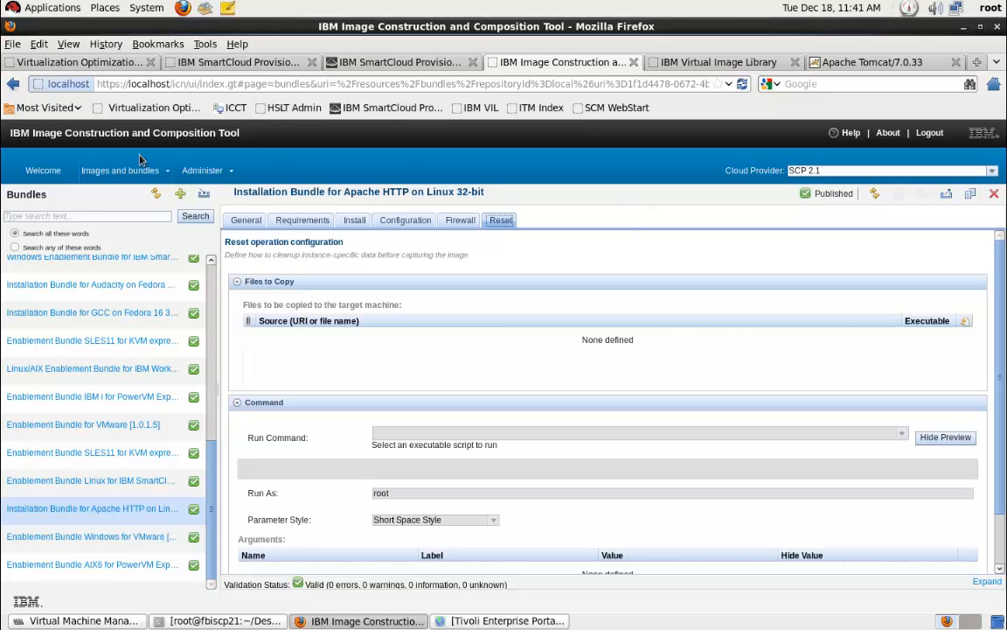
left_click(117, 173)
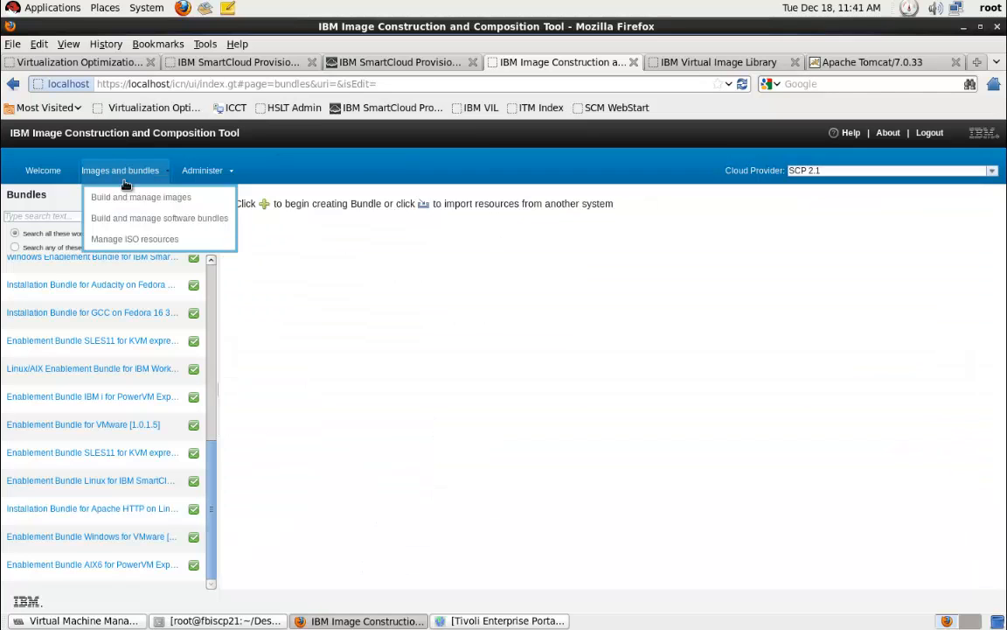
left_click(129, 195)
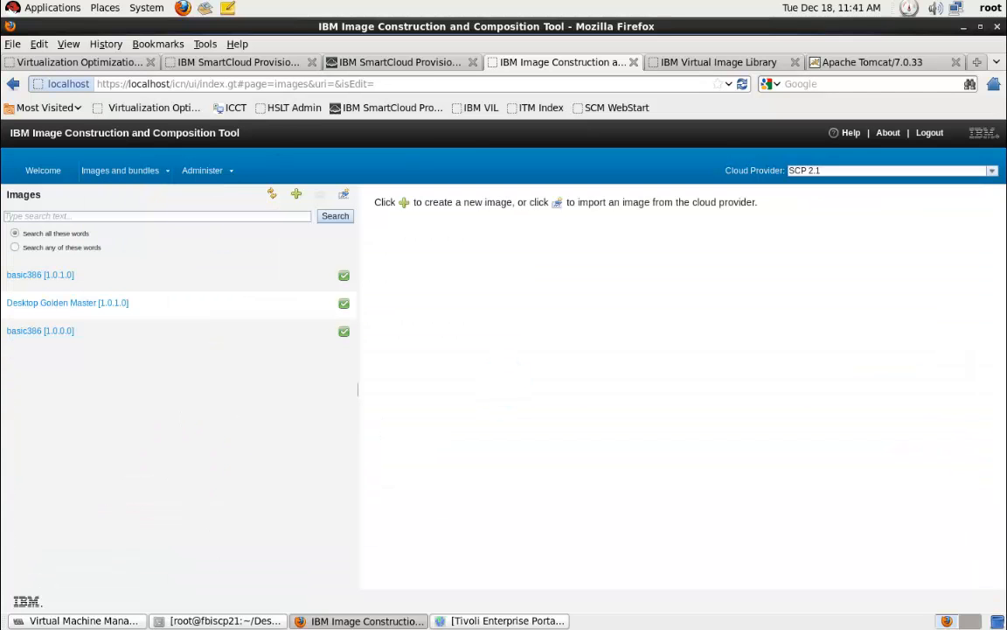
left_click(31, 334)
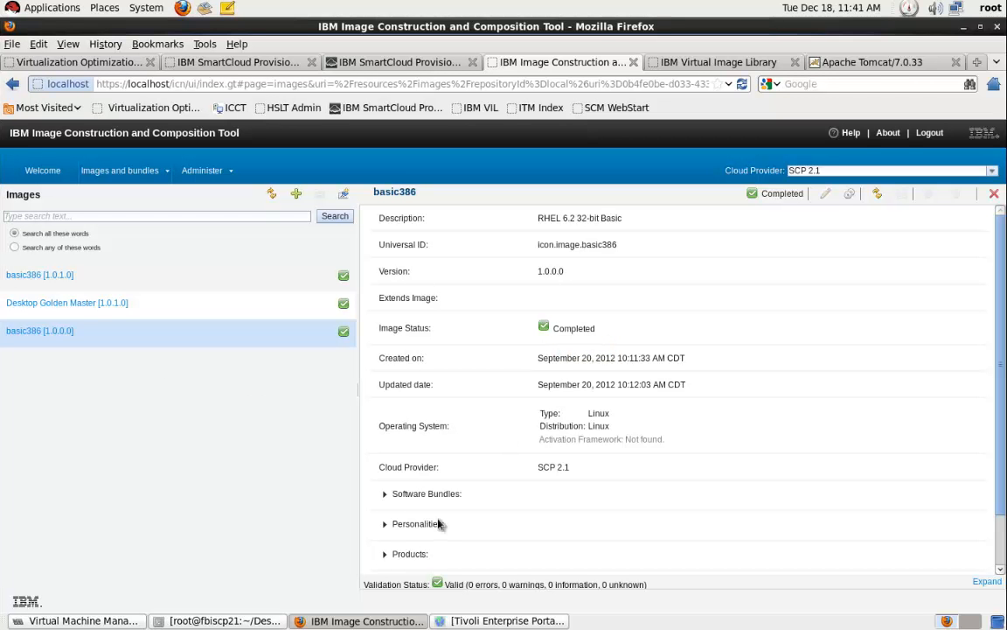
left_click(384, 553)
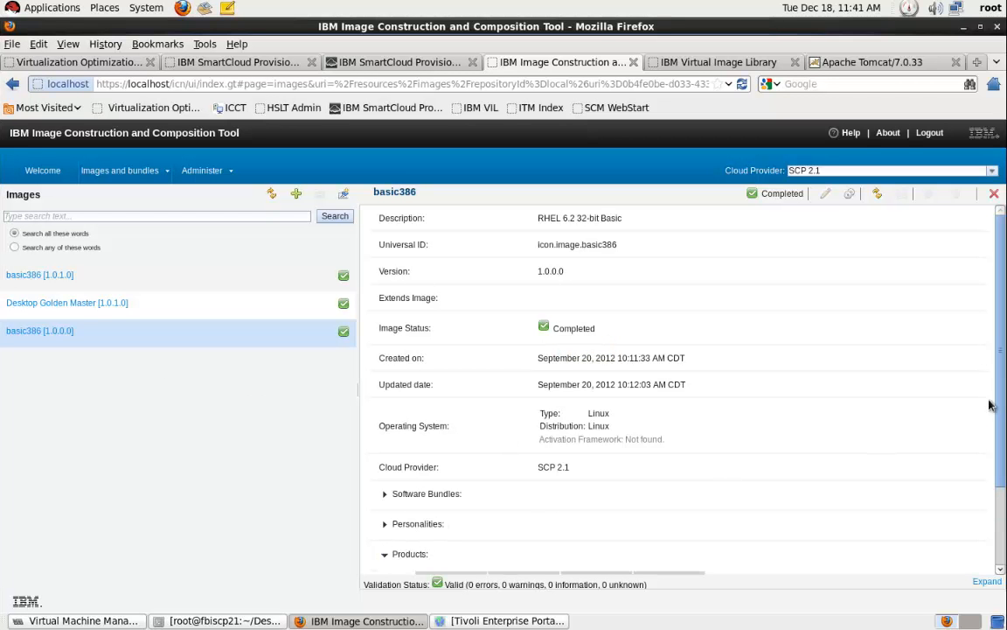
scroll(1001, 514, "down", 2)
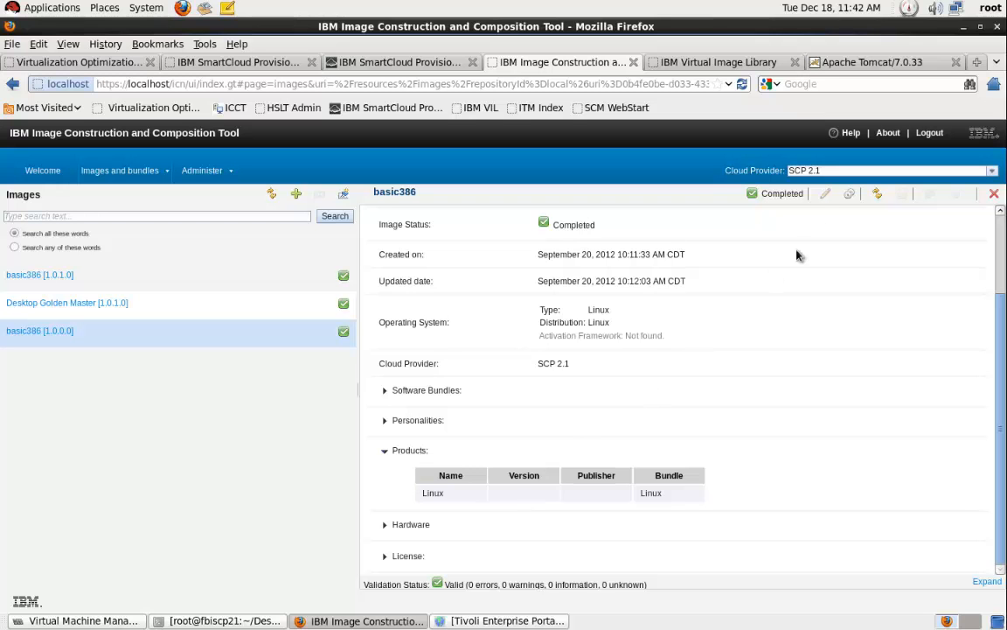
Step: Extend the basic386 [1.0.0.0] image into a new image with universal ID icon.image.basic386_apache
left_click(851, 196)
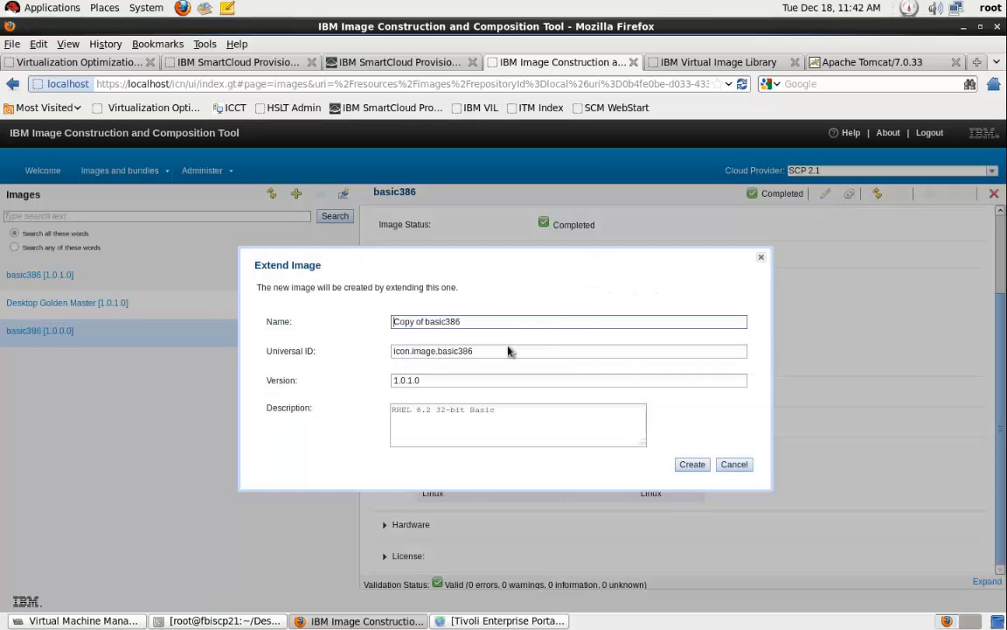
left_click(503, 350)
type("_apacje")
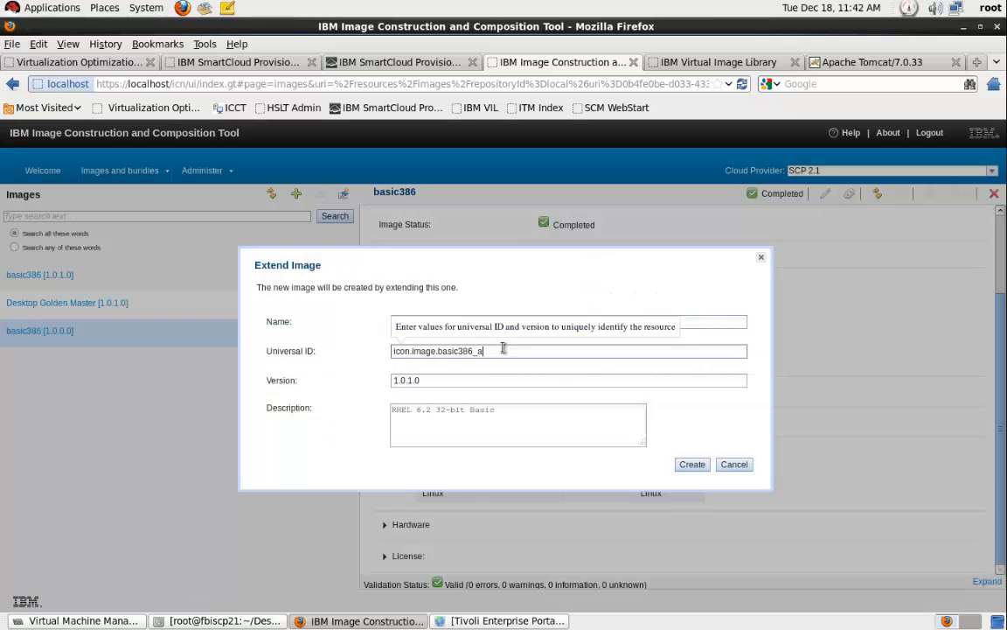
key("BackSpace")
key("BackSpace")
type("he")
left_click(700, 469)
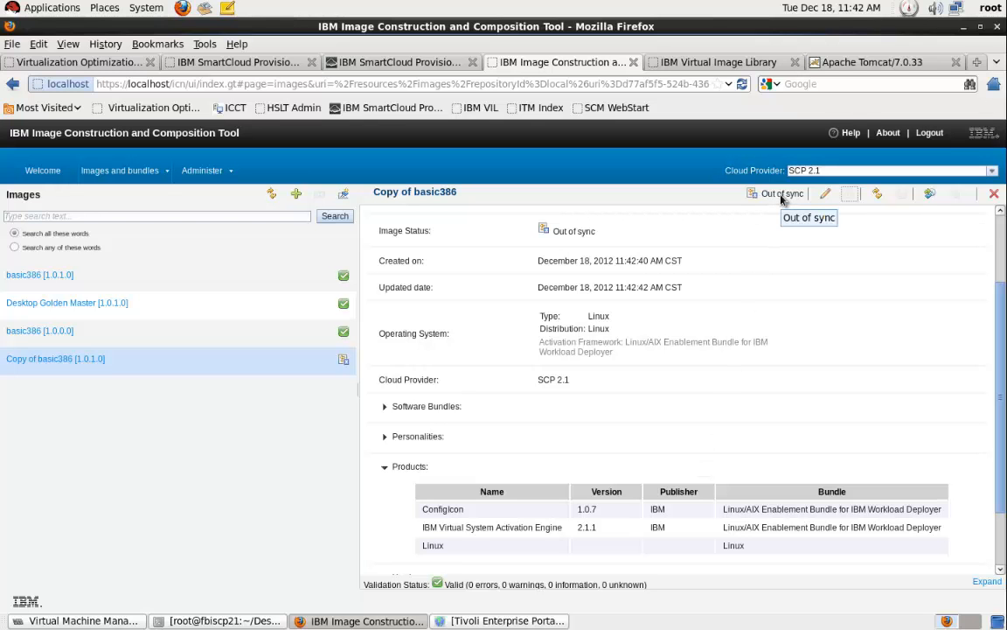
Step: Add Installation Bundle for Apache HTTP on Linux 32-bit [1.0.1] to the Copy of basic386 image and save it
left_click(824, 195)
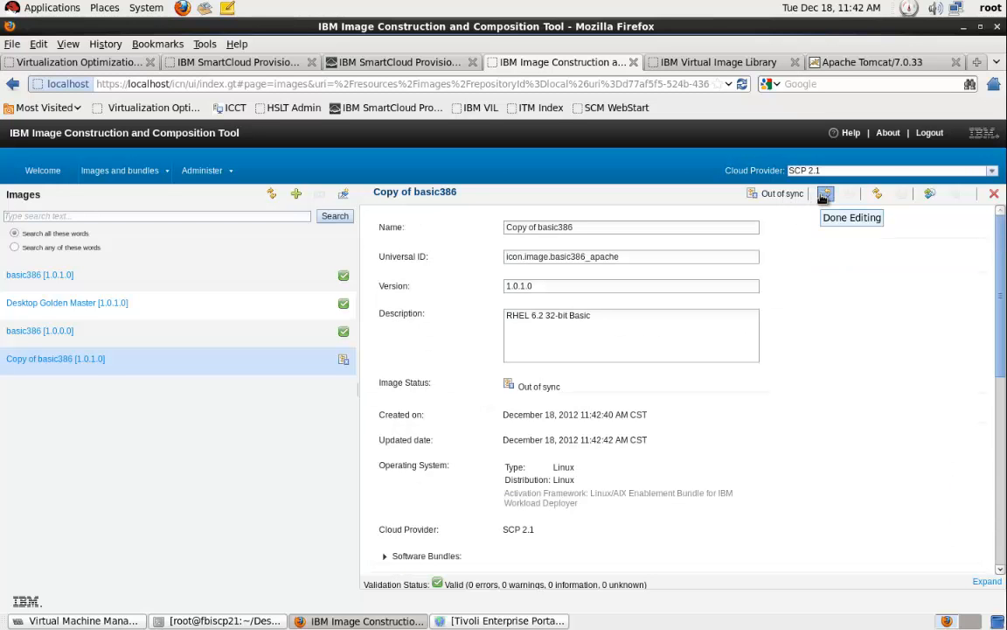
scroll(993, 309, "down", 1)
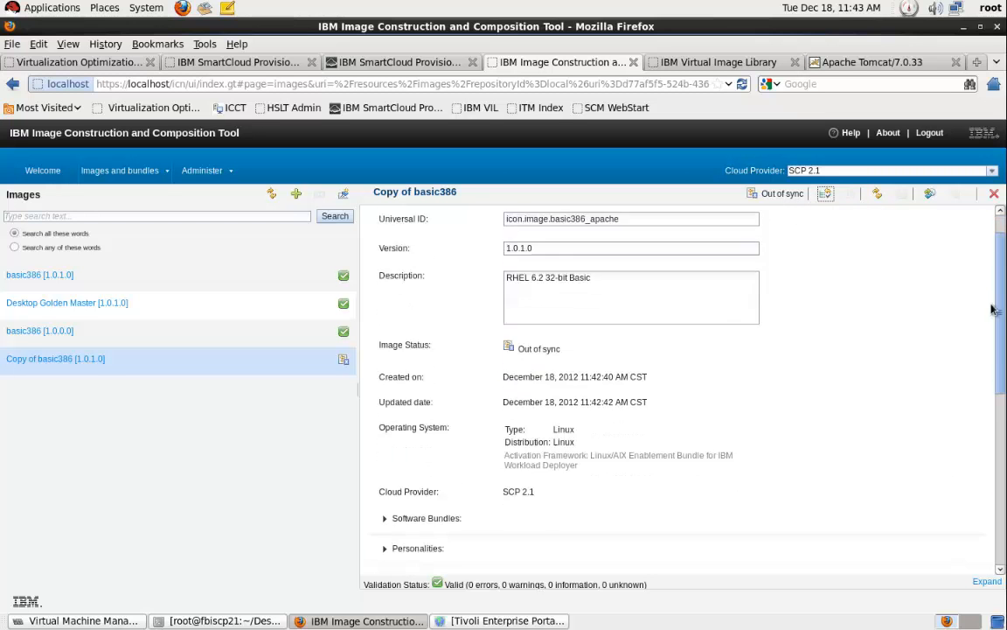
scroll(994, 308, "down", 4)
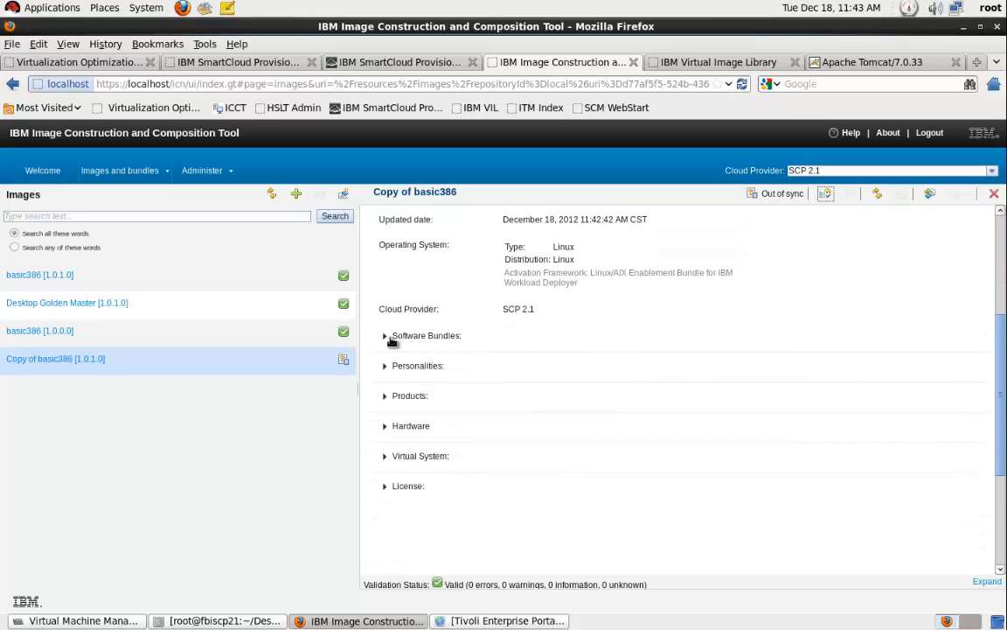
left_click(390, 339)
left_click(441, 362)
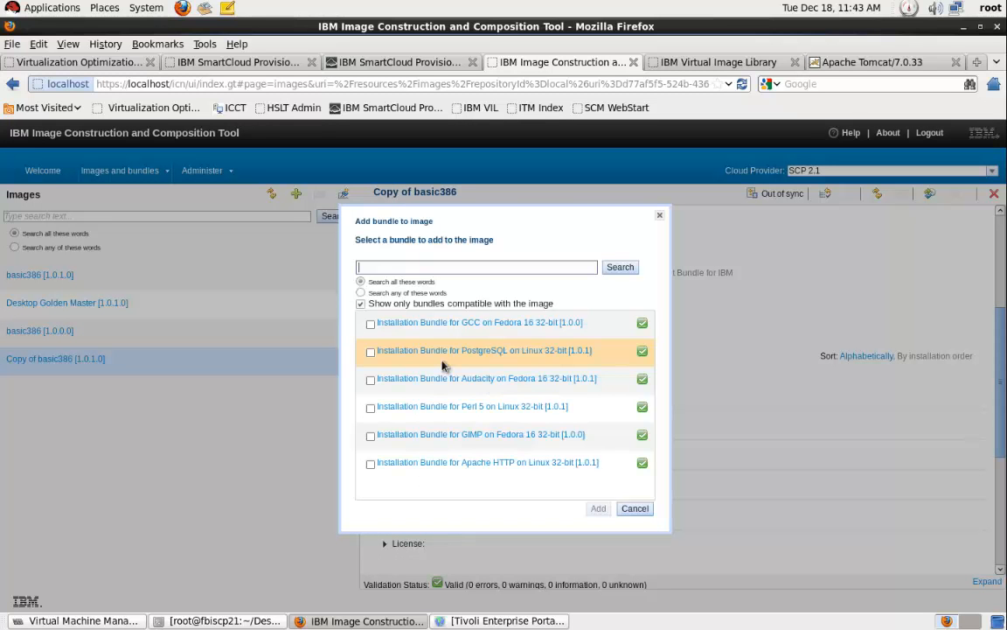
left_click(370, 464)
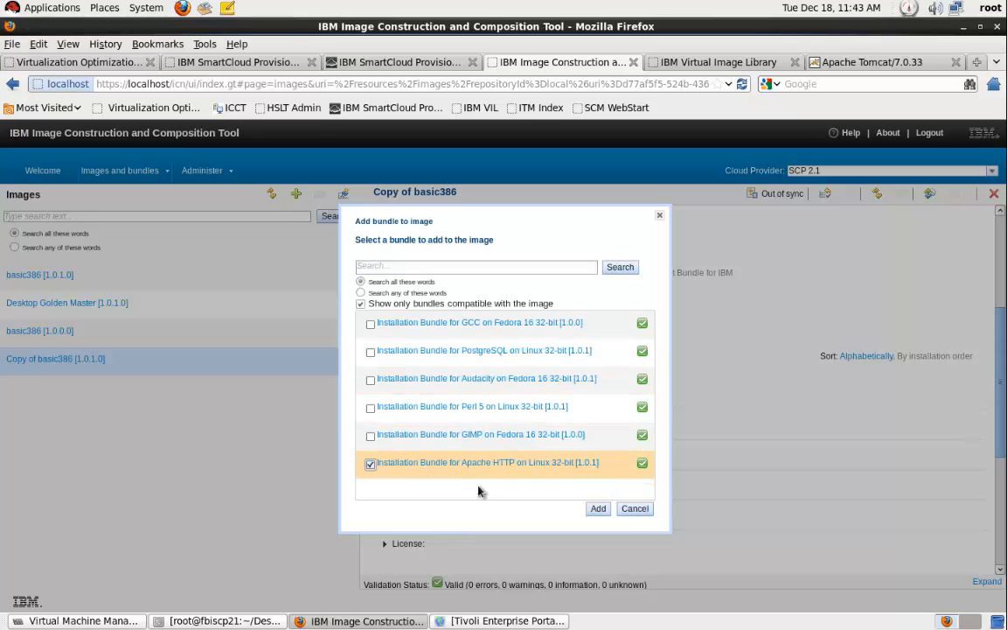
left_click(598, 509)
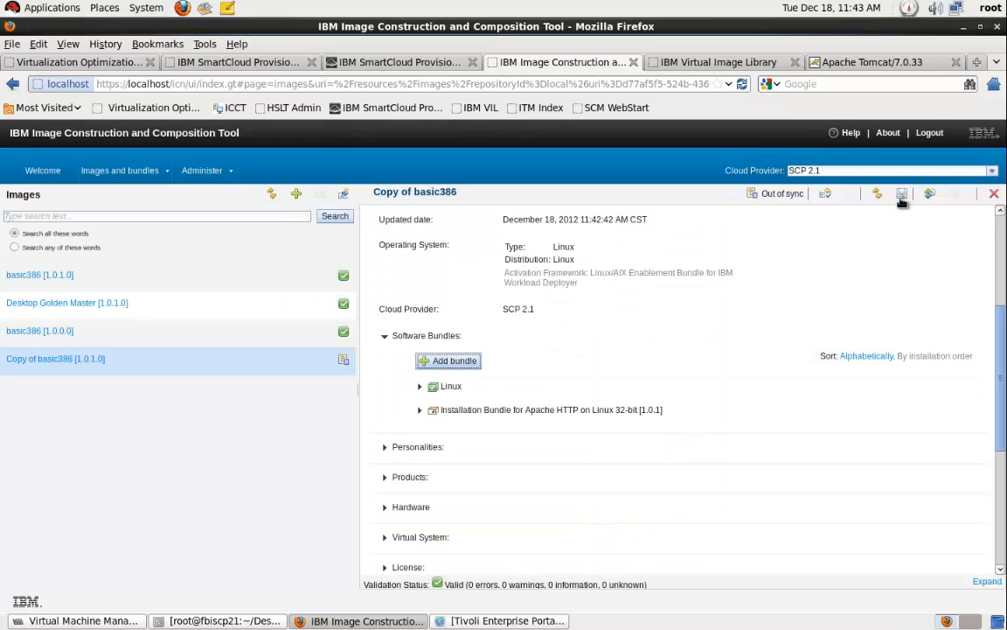
left_click(900, 194)
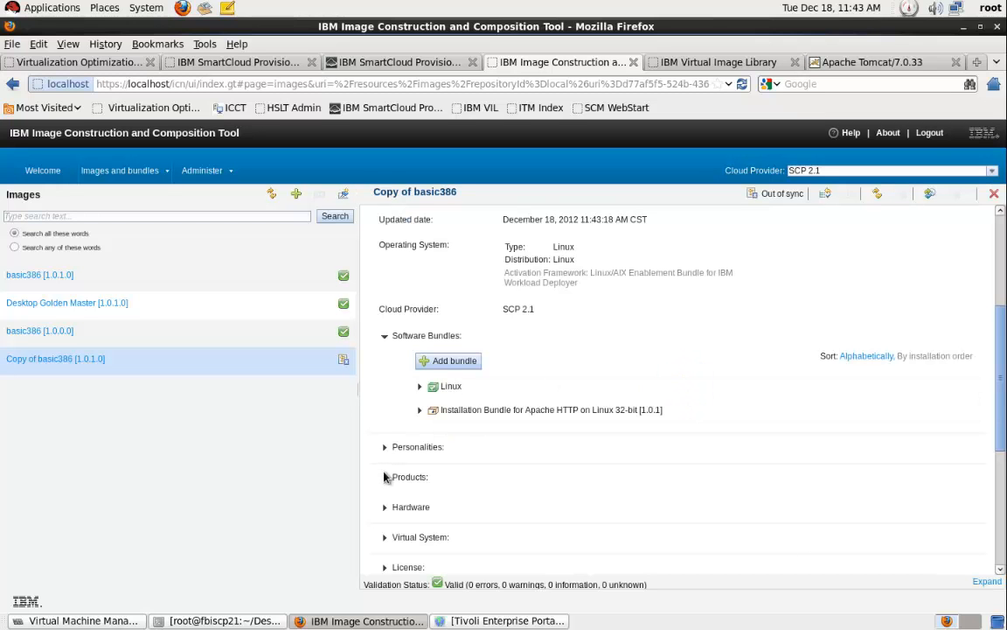
Step: Review the product list of Copy of basic386 and its image synchronization parameters without starting the synchronization
left_click(386, 477)
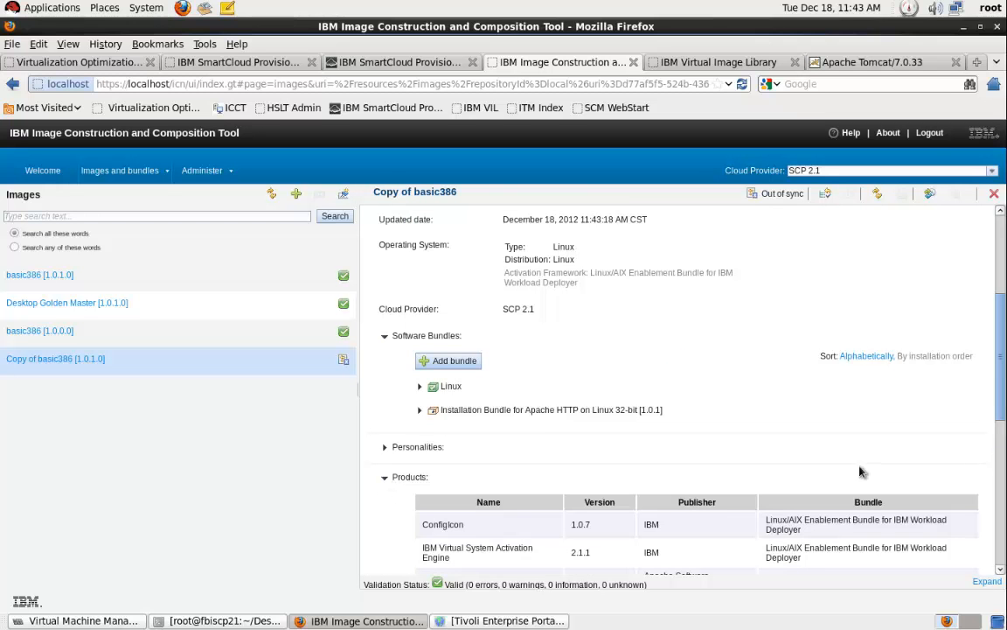
scroll(700, 438, "down", 3)
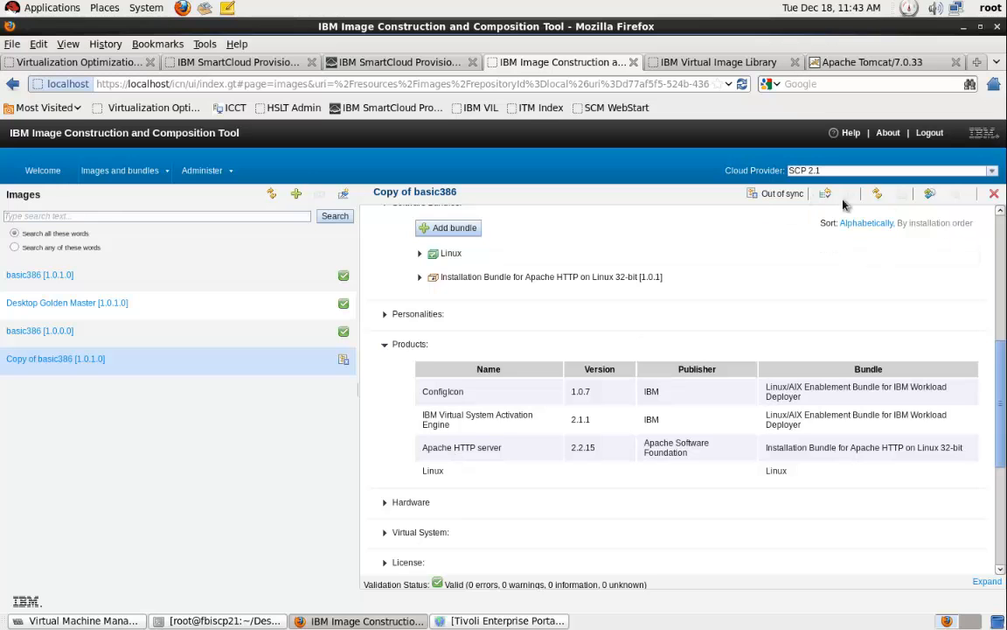
left_click(929, 194)
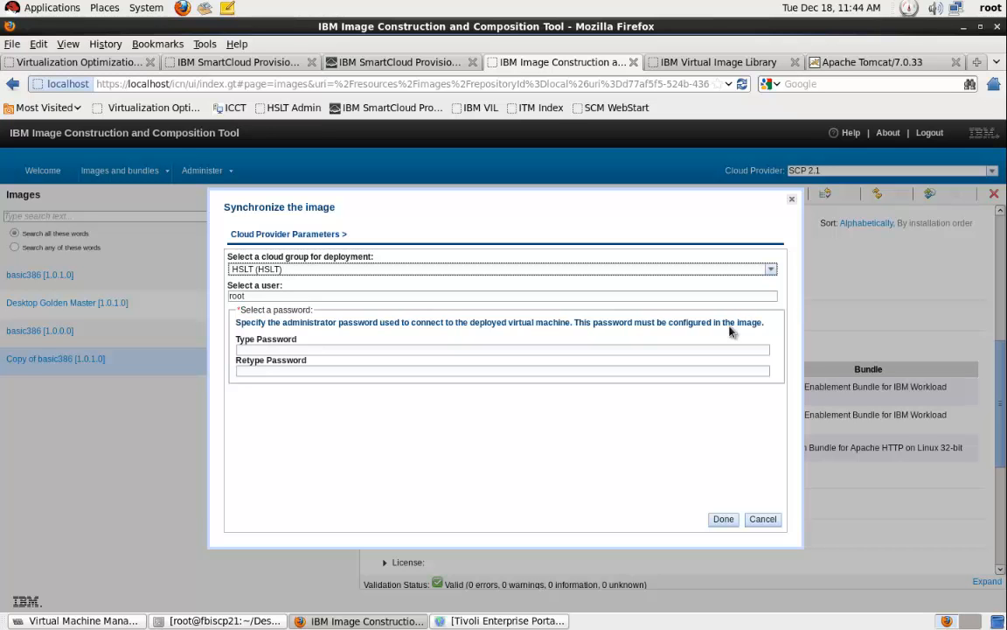
left_click(762, 519)
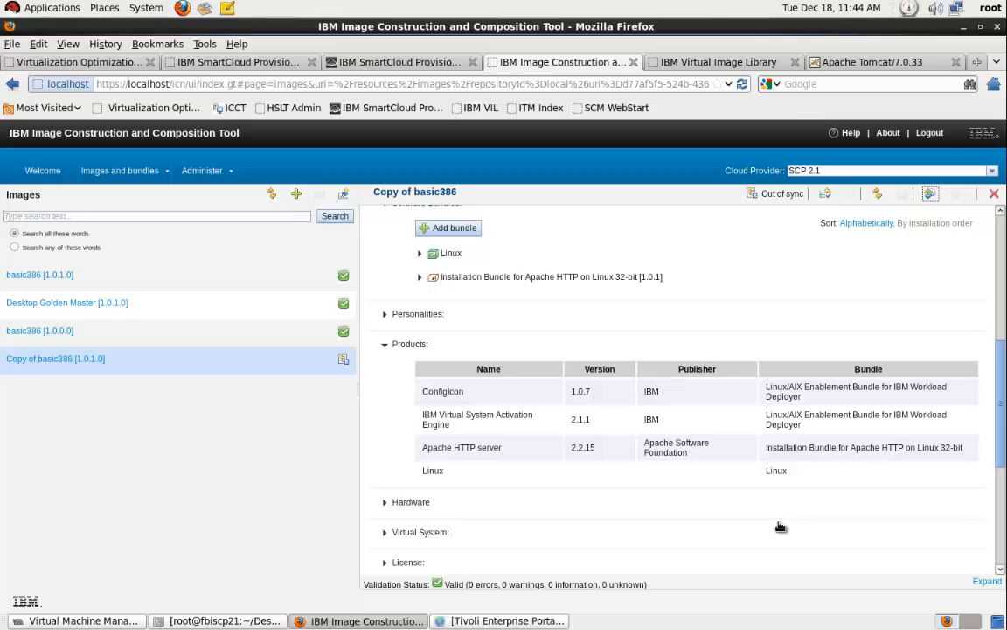
Step: Examine the products of the basic386 [1.0.1.0] image and the software bundles in its HTTP and Perl personalities
left_click(51, 276)
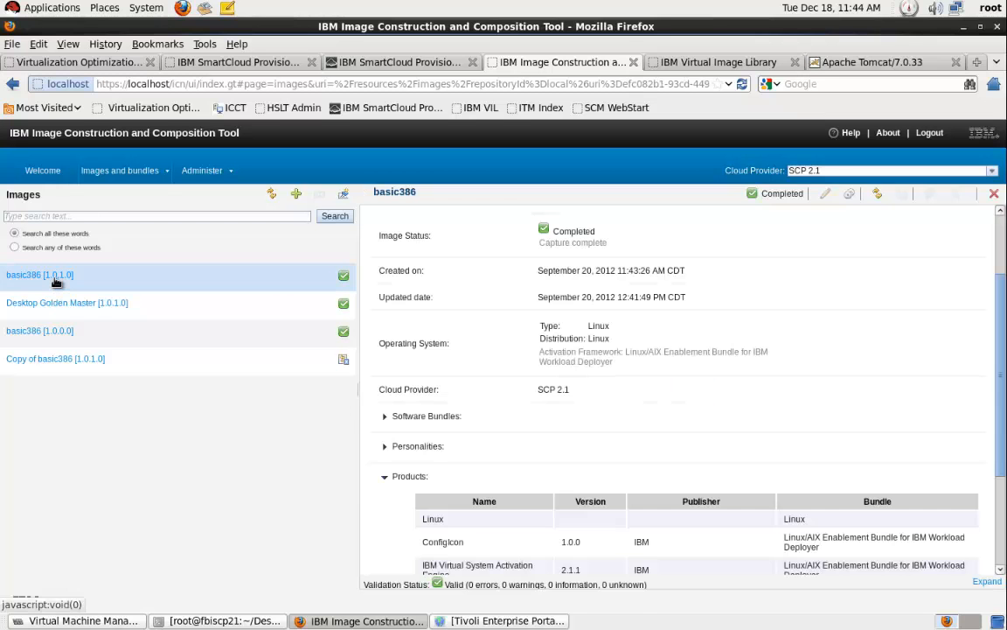
scroll(959, 328, "down", 3)
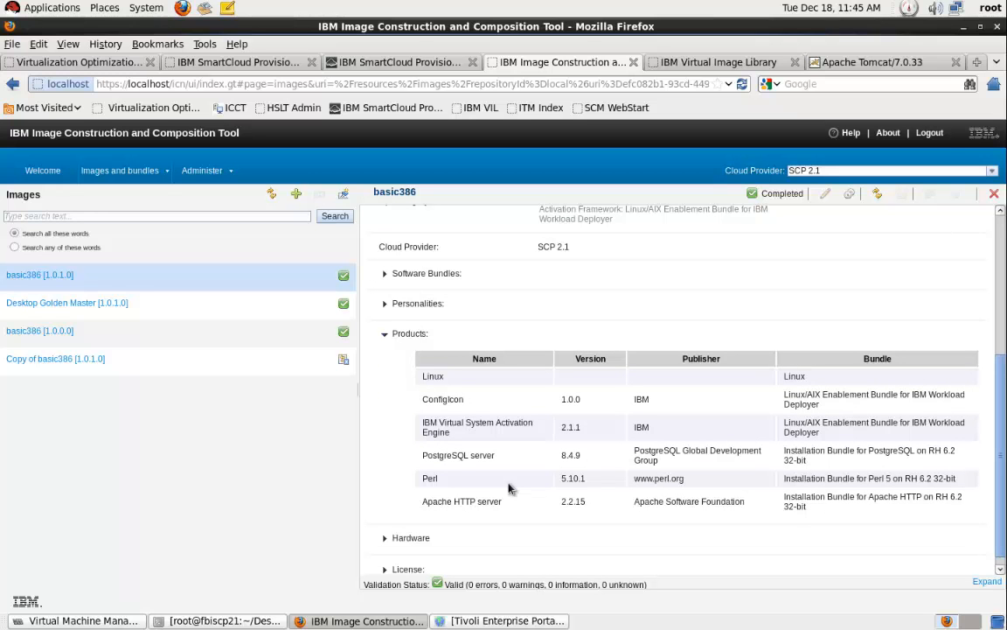
left_click(384, 305)
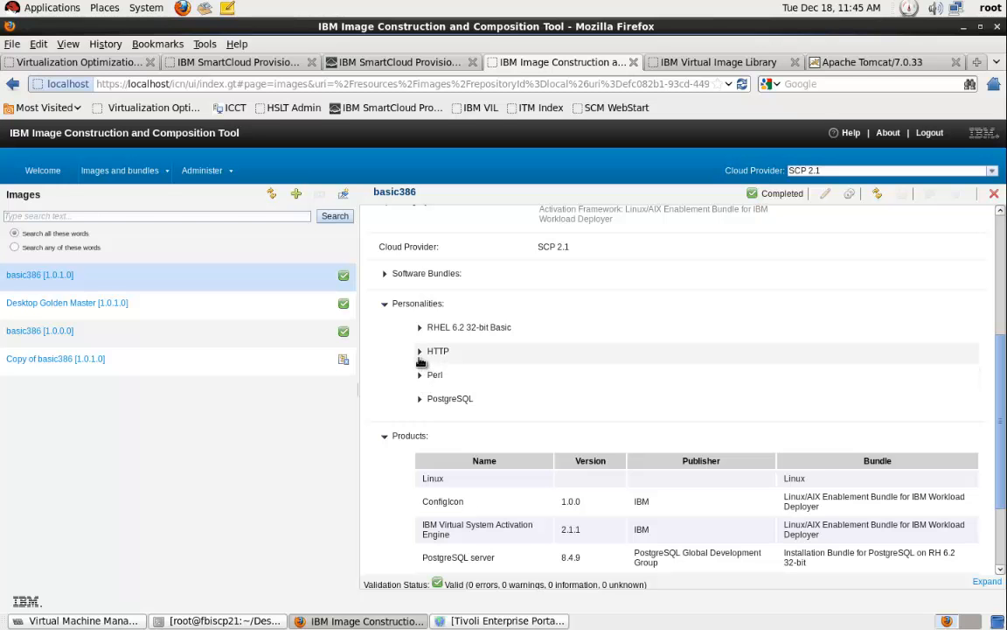
left_click(421, 352)
left_click(467, 446)
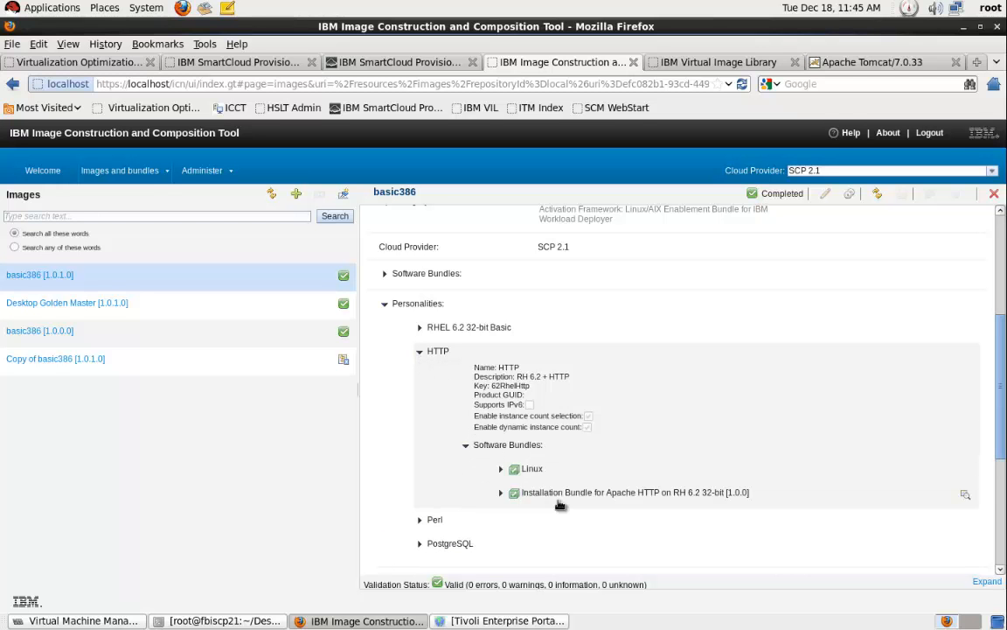
scroll(489, 503, "down", 1)
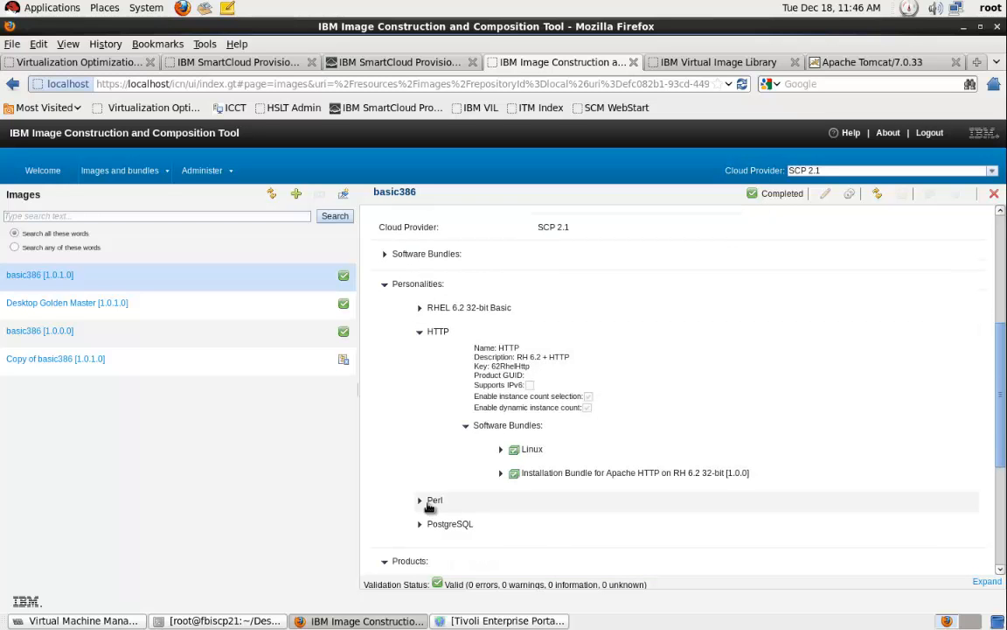
left_click(419, 501)
scroll(418, 510, "down", 5)
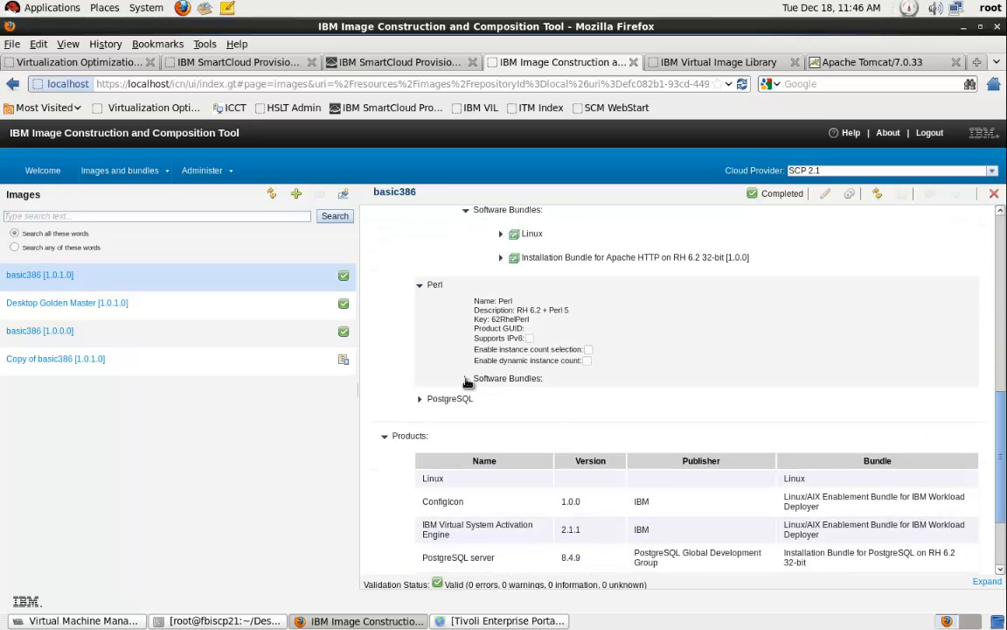
left_click(466, 379)
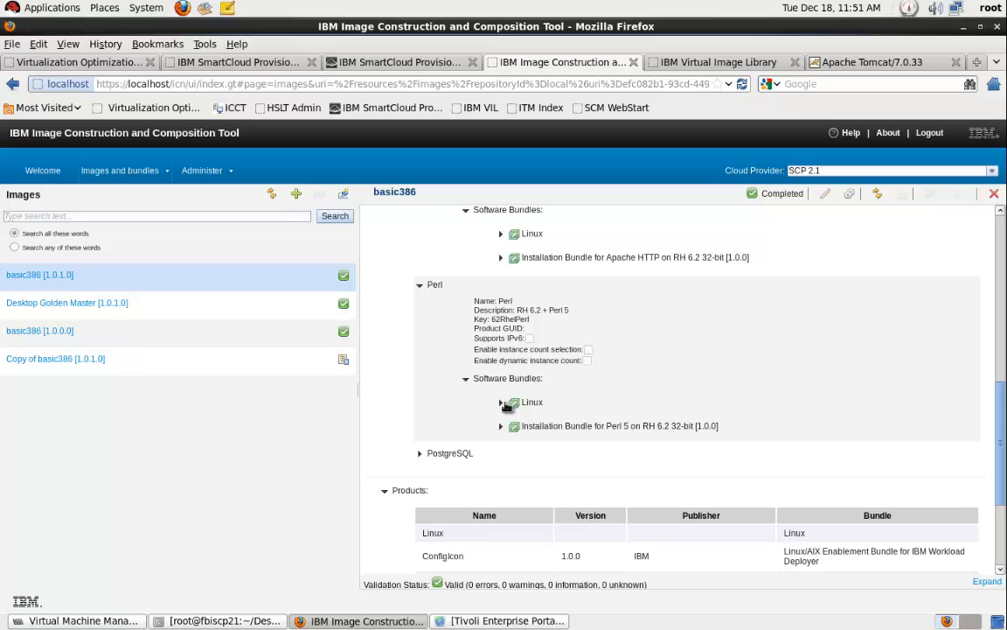
Step: Switch to IBM Virtual Image Library and browse the image repositories, expanding Operational Repositories down to HSLT
left_click(704, 66)
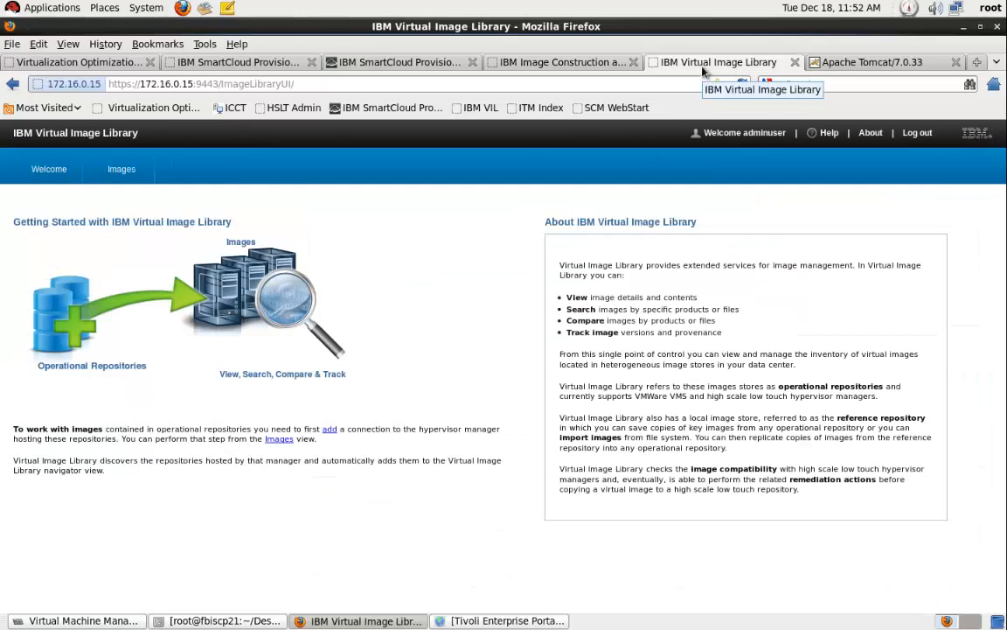
left_click(114, 168)
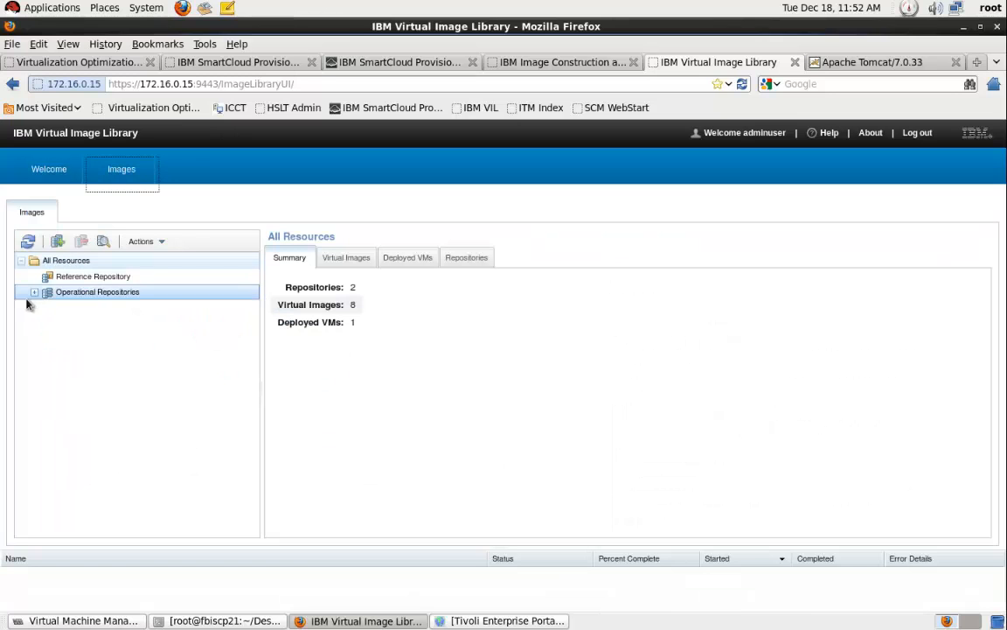
left_click(34, 294)
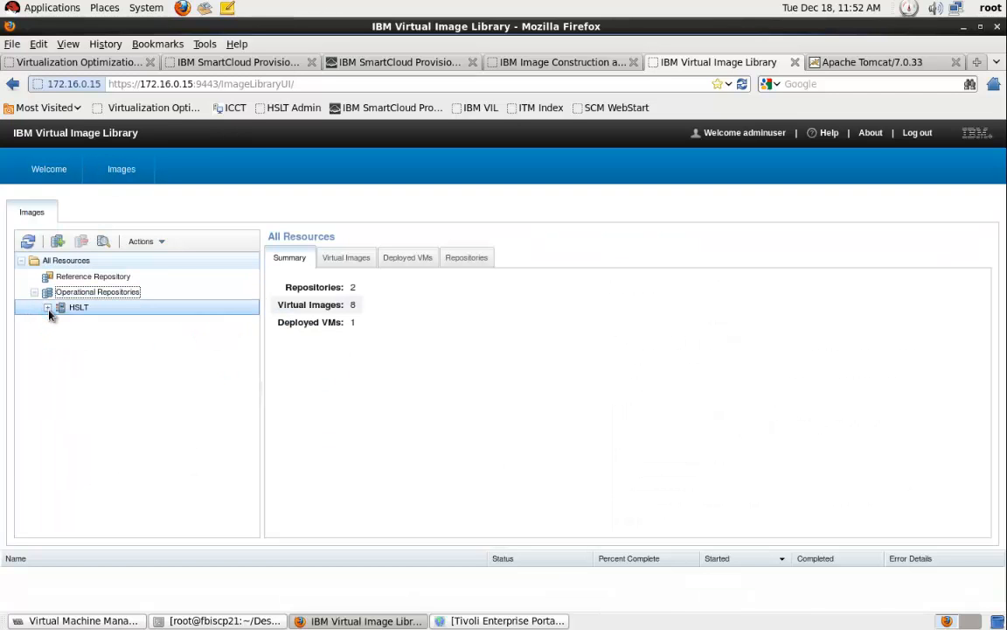
left_click(49, 312)
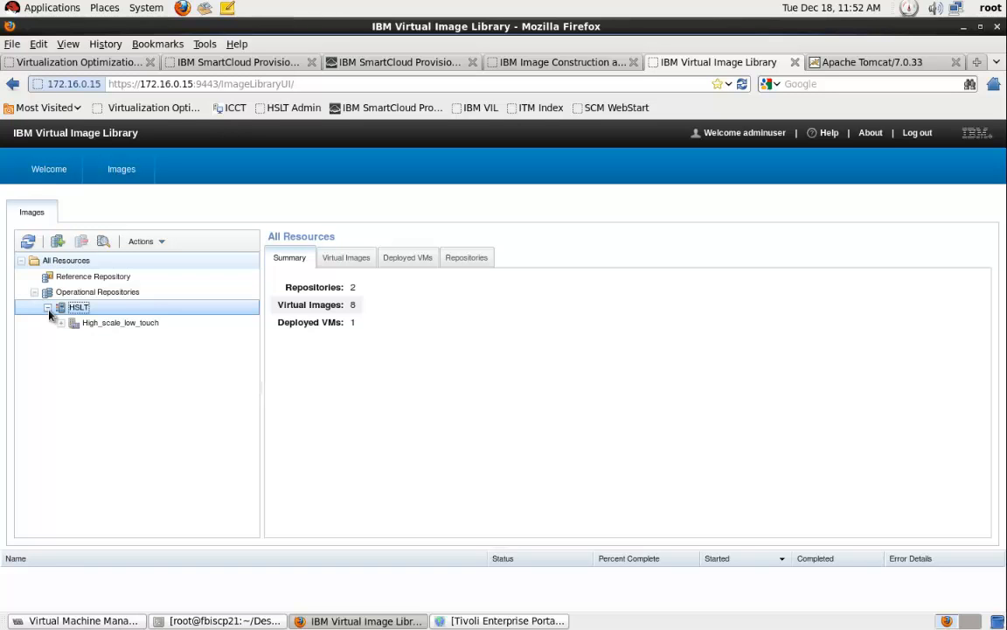
left_click(70, 277)
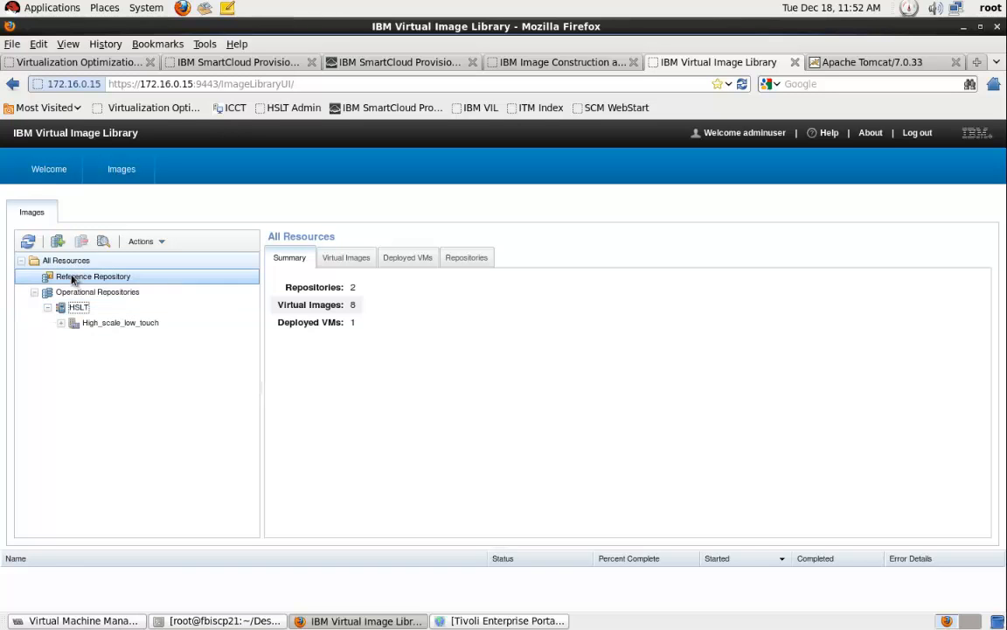
Step: List the virtual images across all resources and review the full summary of basic.ref
left_click(348, 258)
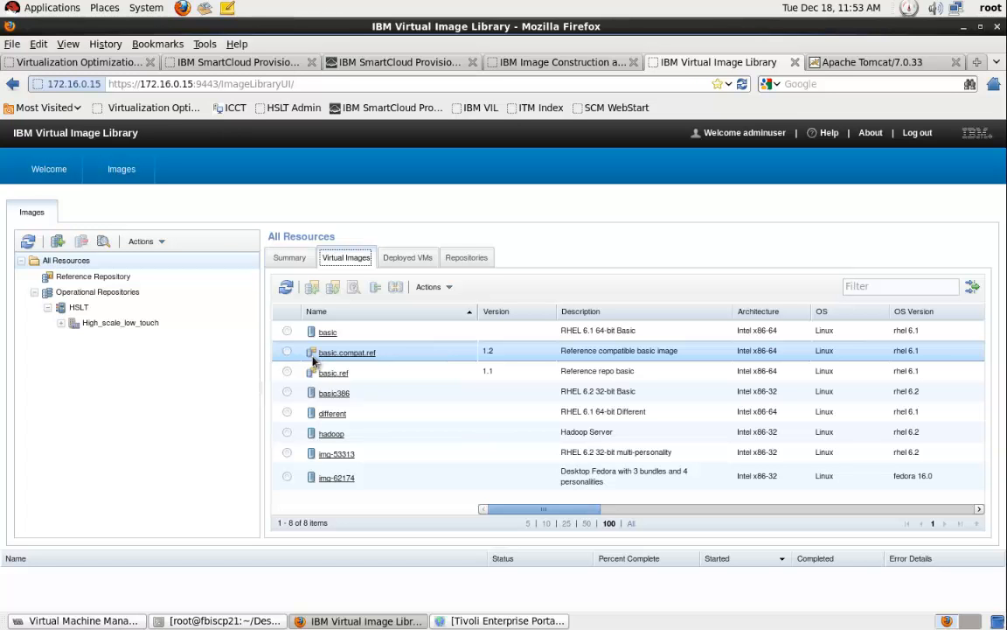
left_click(336, 377)
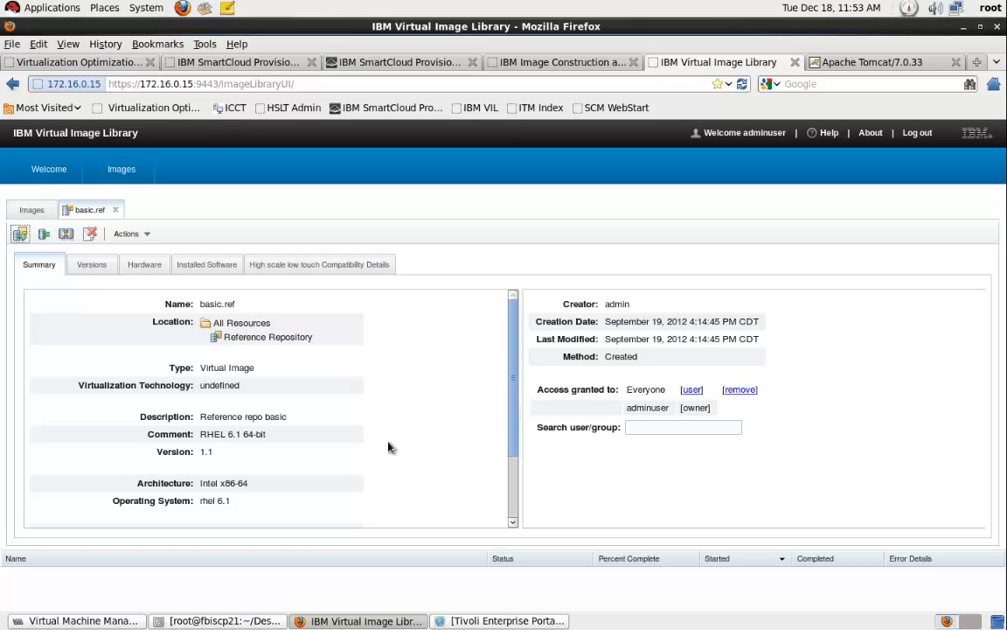
left_click_drag(512, 441, 517, 513)
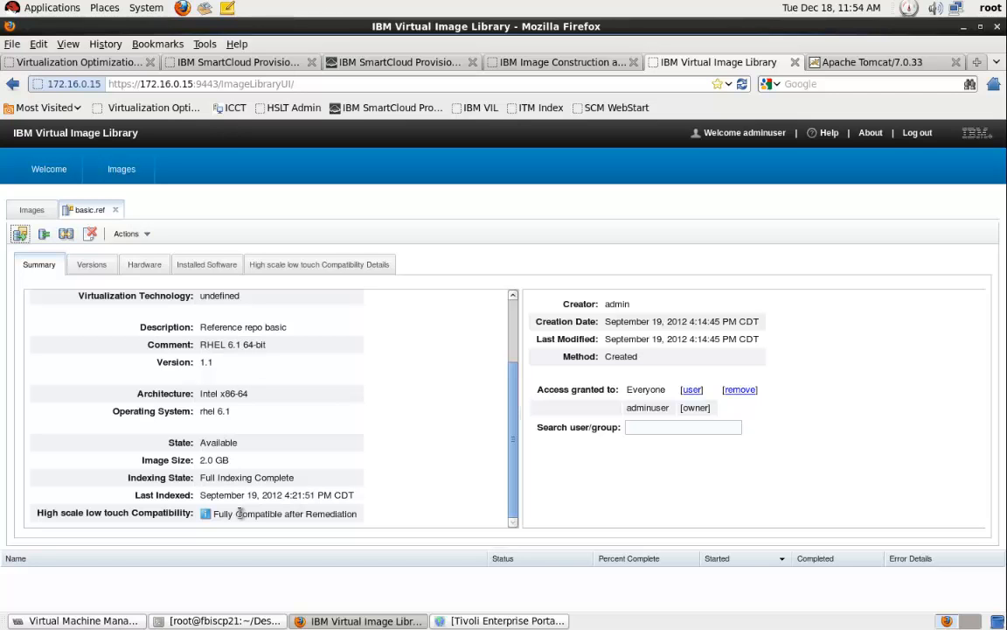
Step: Review the version chain, installed software and High scale low touch compatibility details of basic.ref
left_click(89, 265)
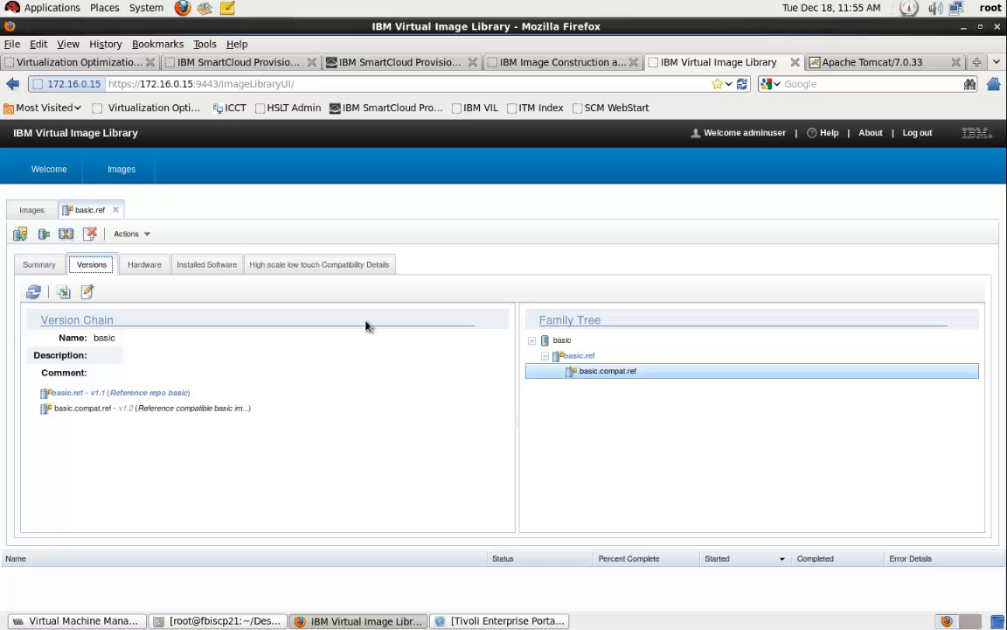
left_click(208, 265)
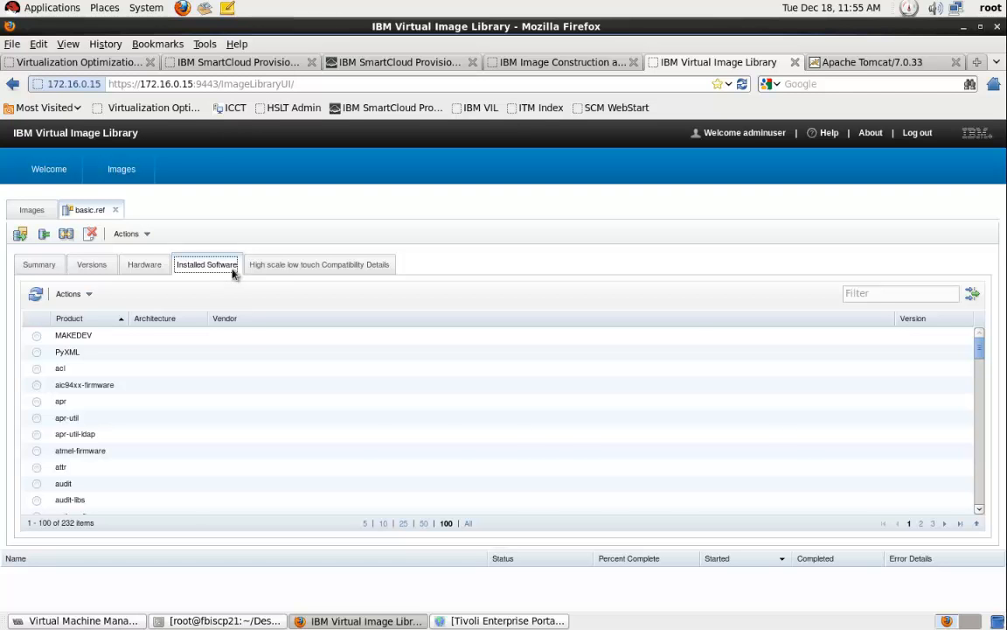
left_click(273, 268)
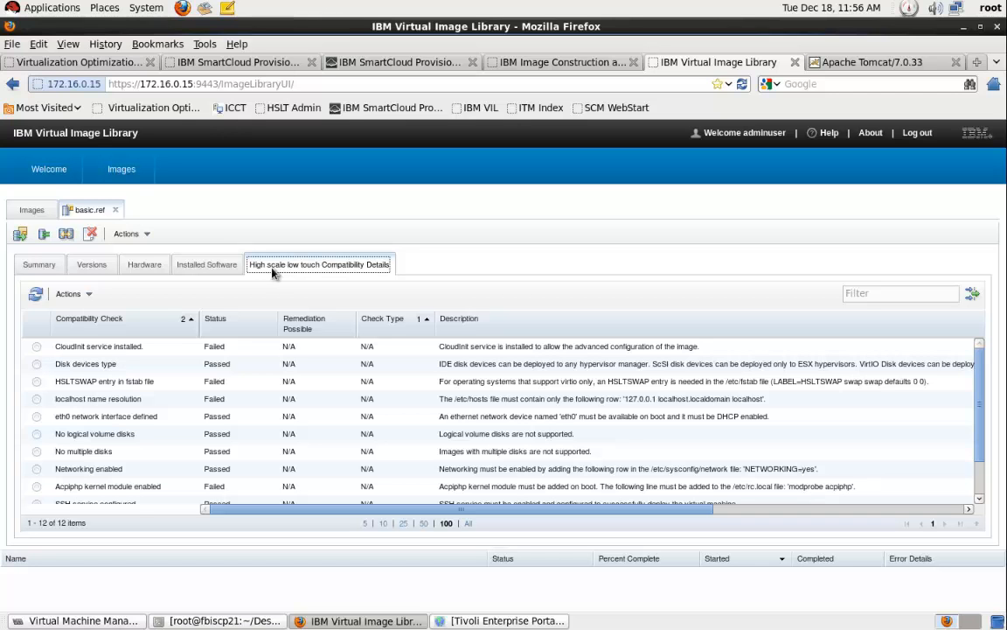
Step: Find the images similar to basic.ref and compare basic.compat.ref from that list with basic.ref
left_click(44, 236)
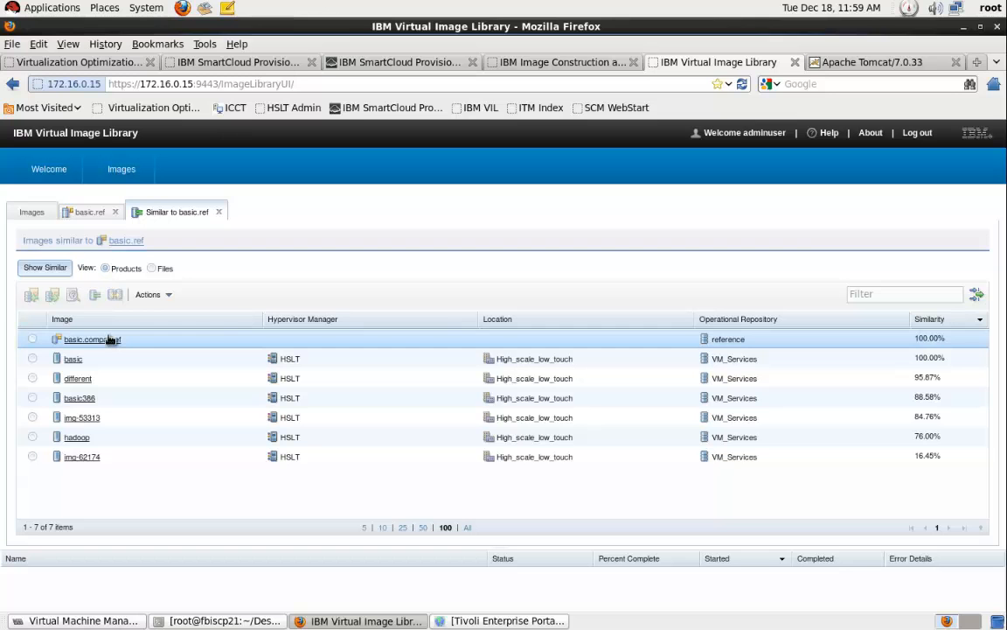
left_click(33, 341)
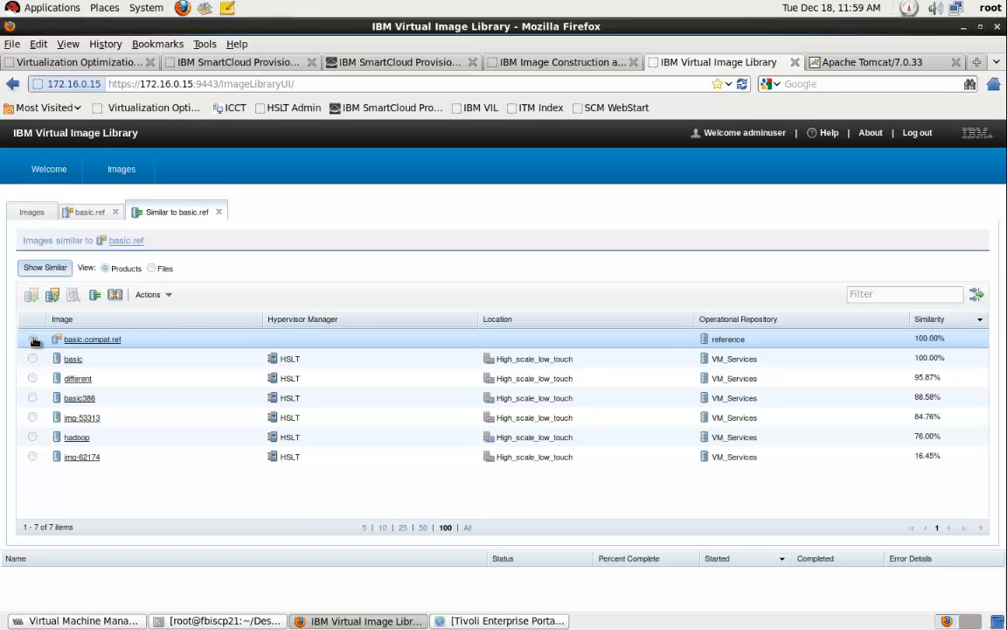
left_click(114, 295)
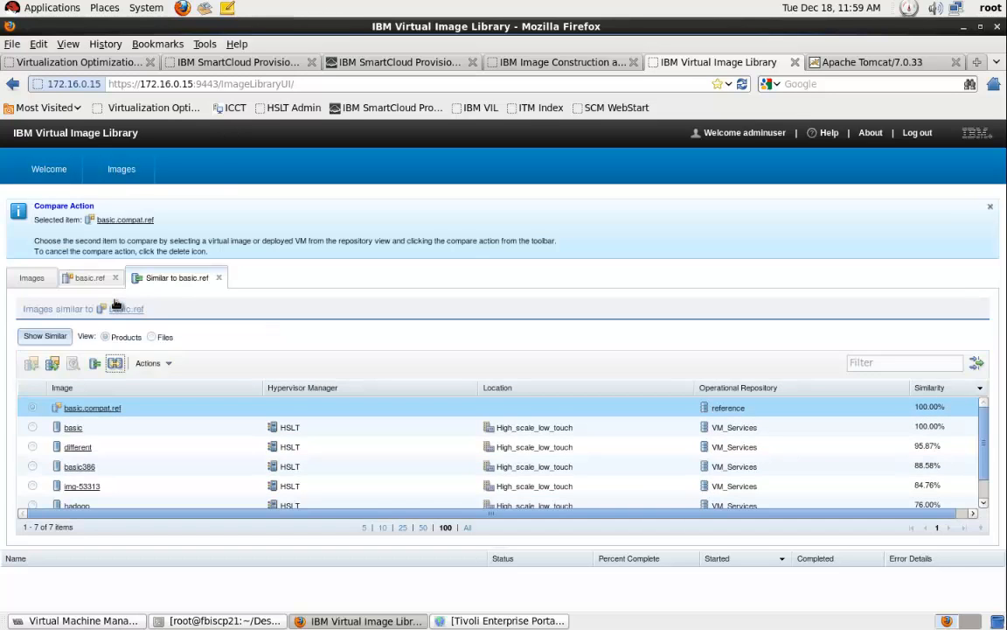
left_click(92, 279)
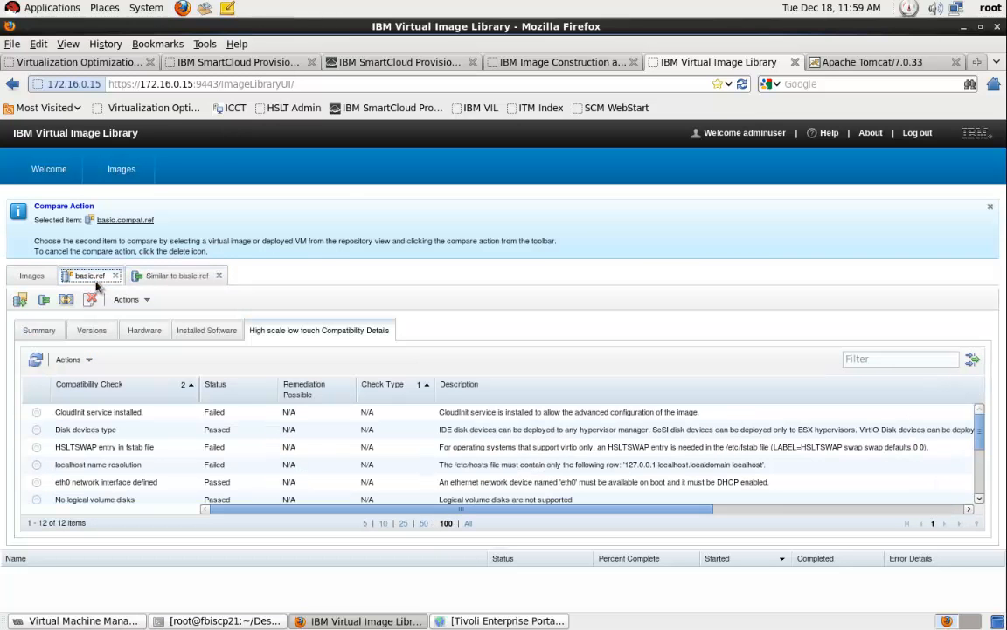
left_click(65, 301)
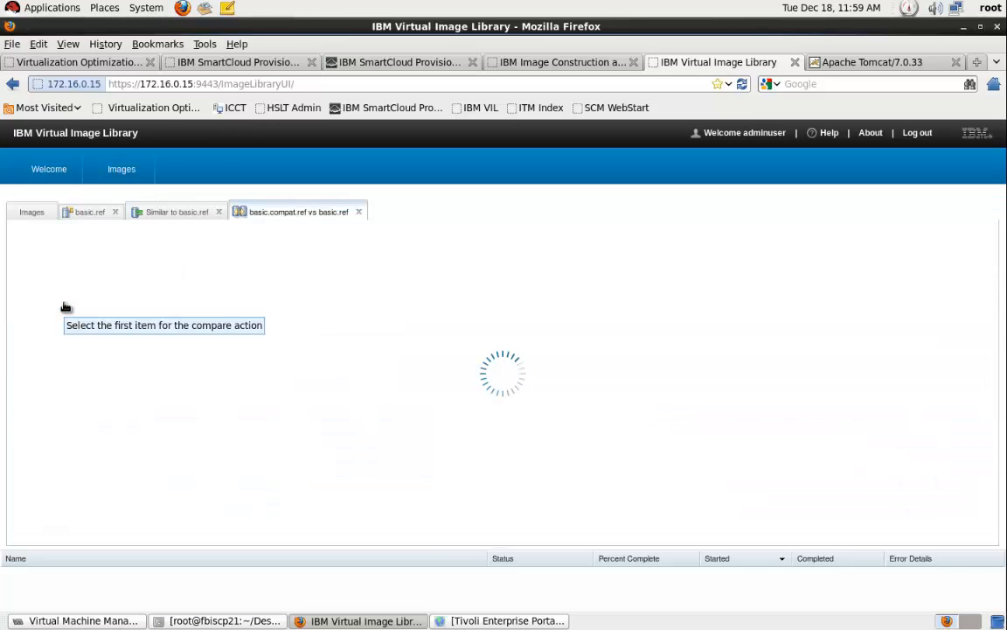
Step: Compare the two images by files, reviewing the files found only on each image and those that differ in both
left_click(147, 342)
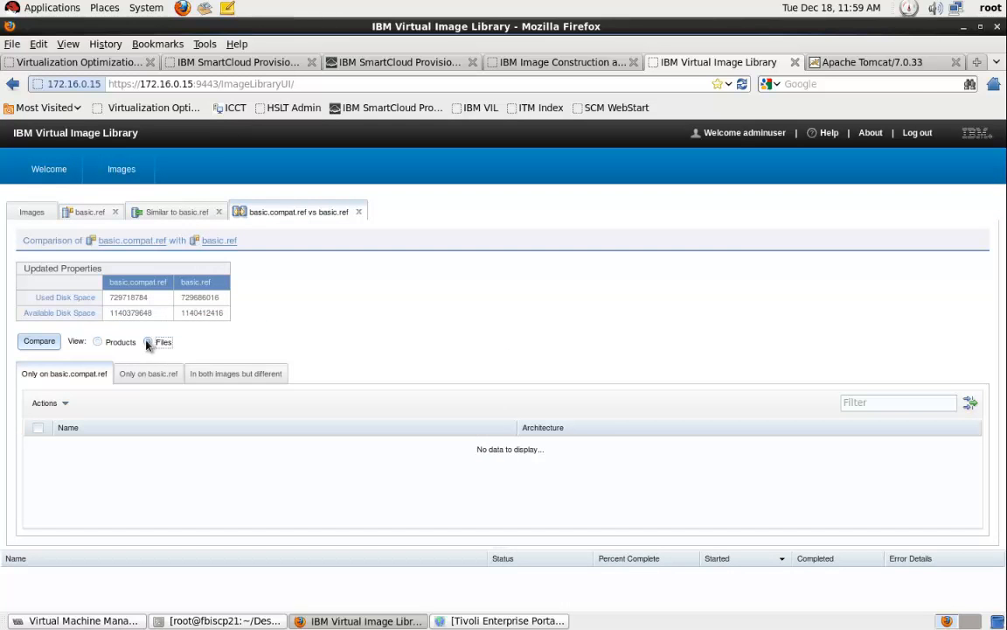
left_click(42, 342)
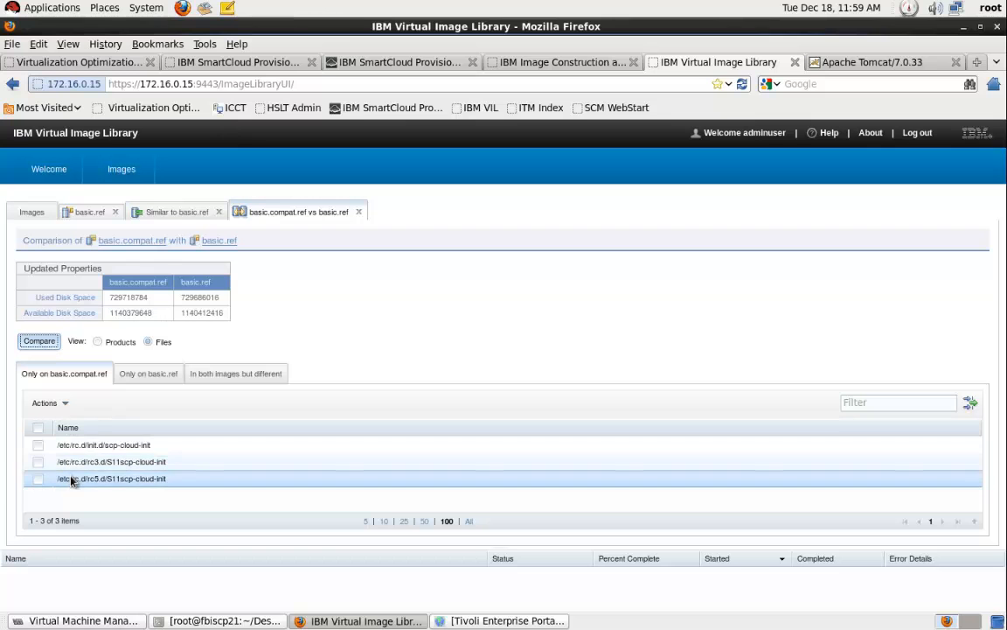
left_click(152, 374)
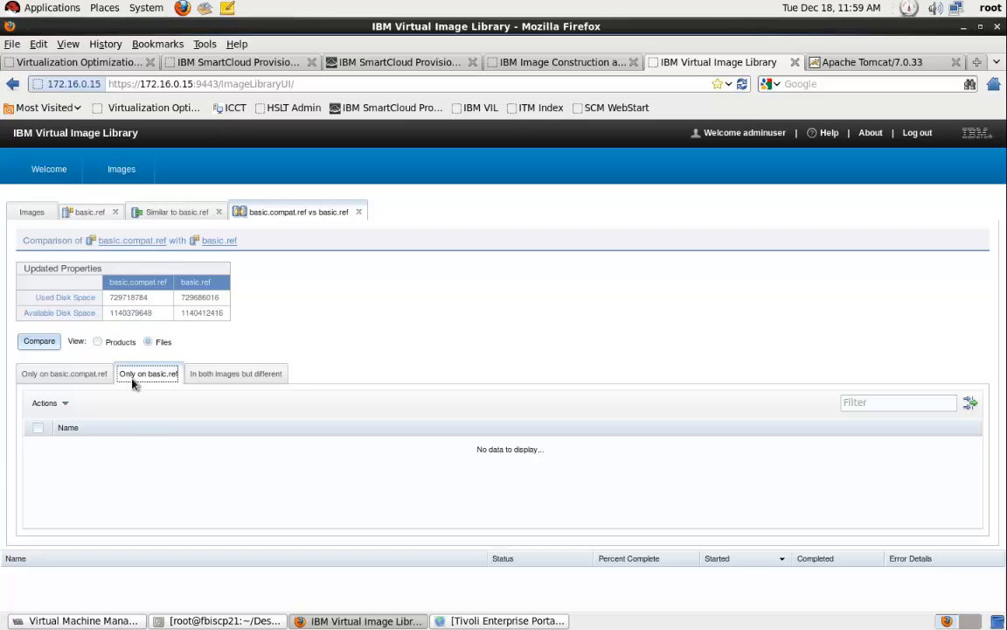
left_click(209, 381)
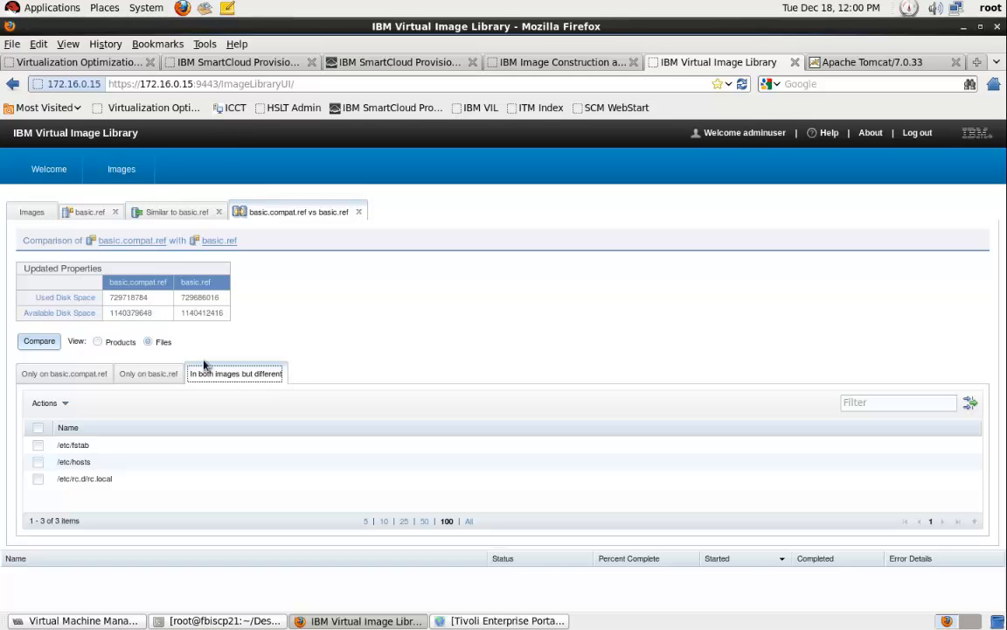
Step: Search all resources for virtual images and deployed VMs with a Linux guest OS, excluding Windows
left_click(29, 212)
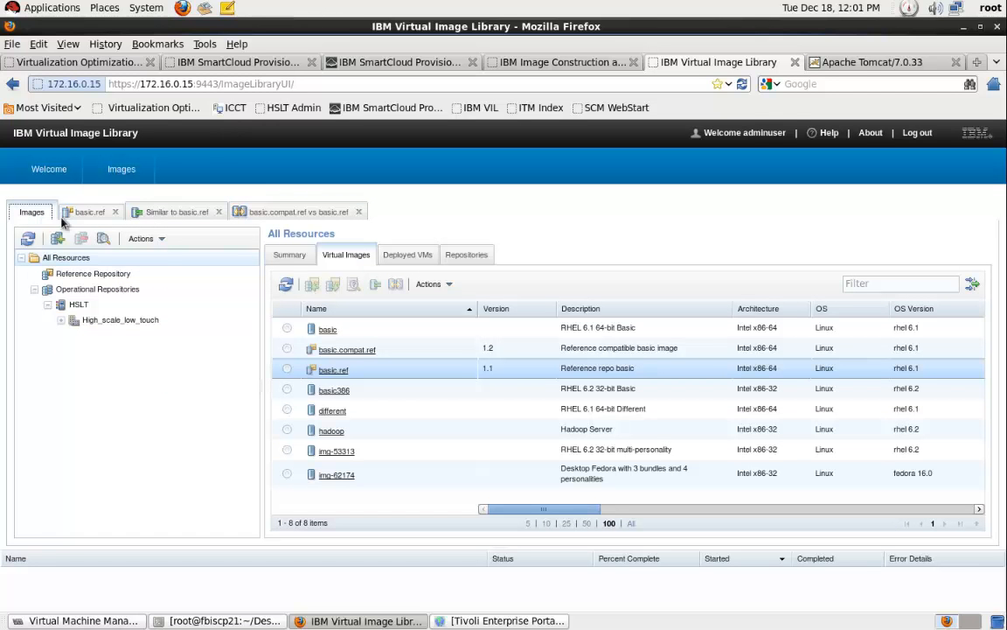
left_click(105, 243)
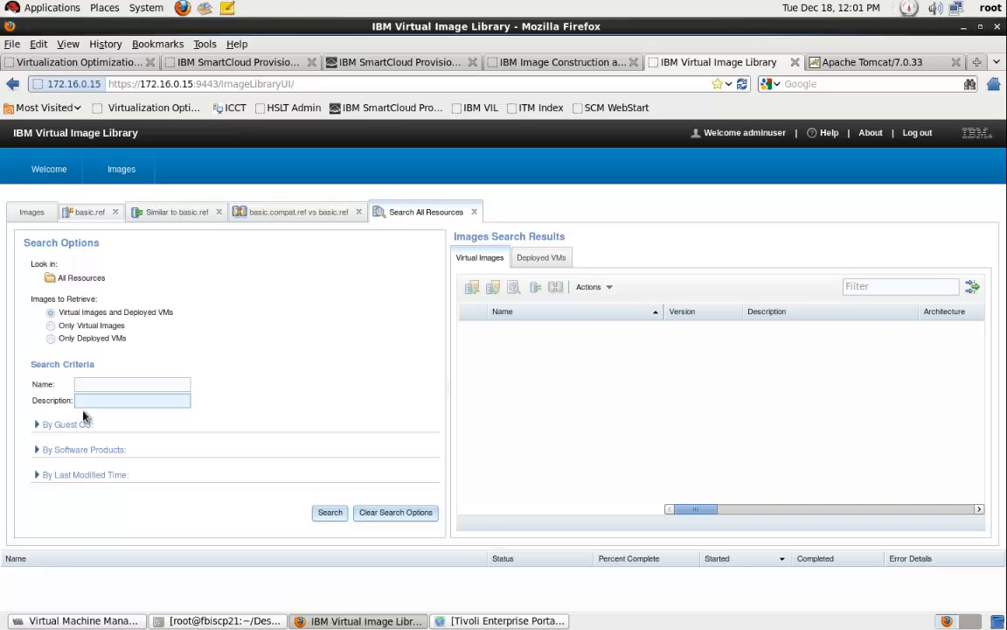
left_click(36, 425)
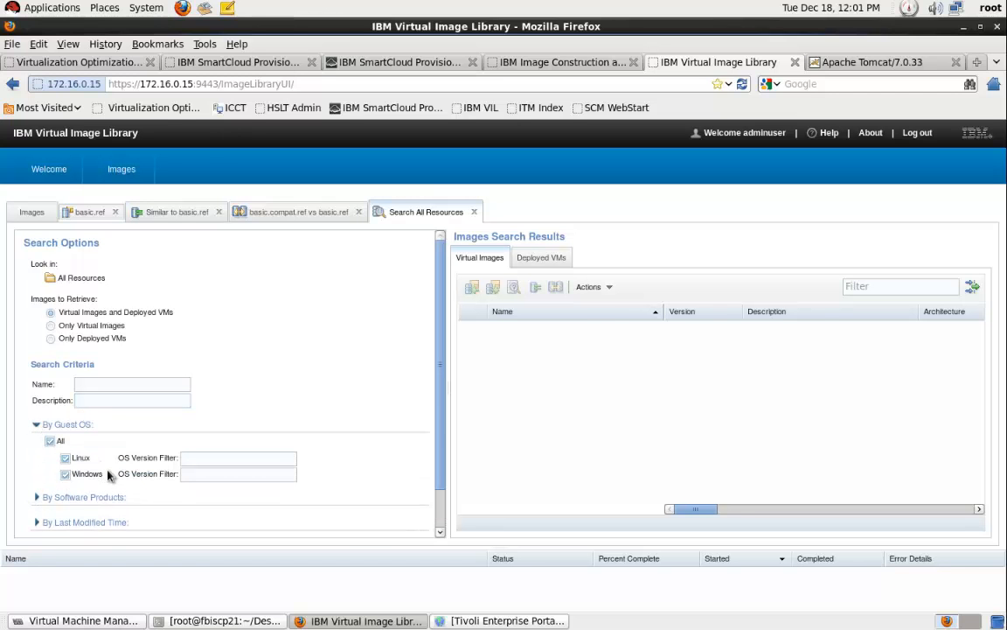
left_click(67, 474)
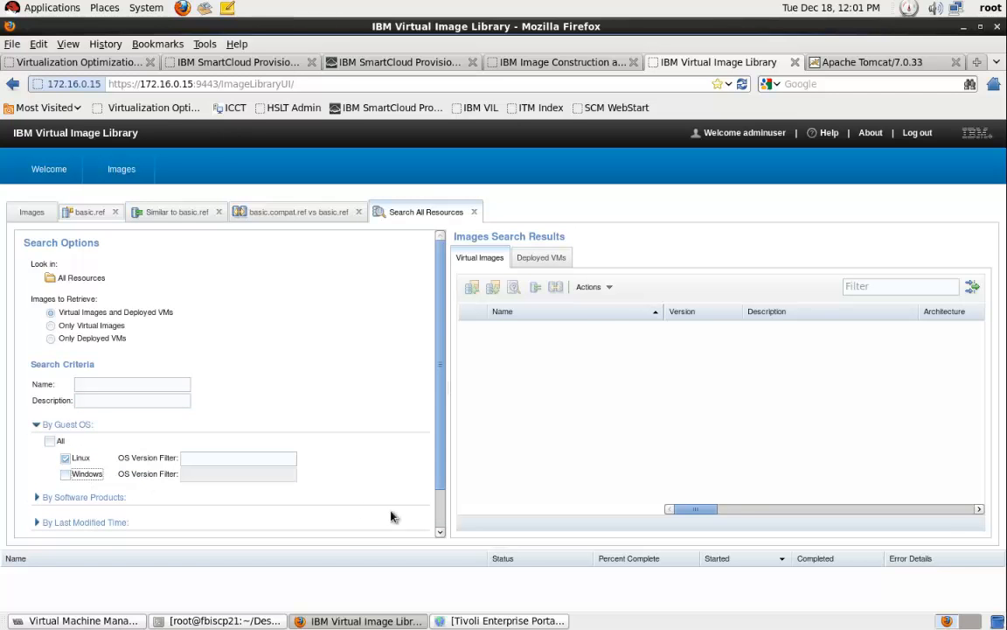
scroll(435, 520, "down", 1)
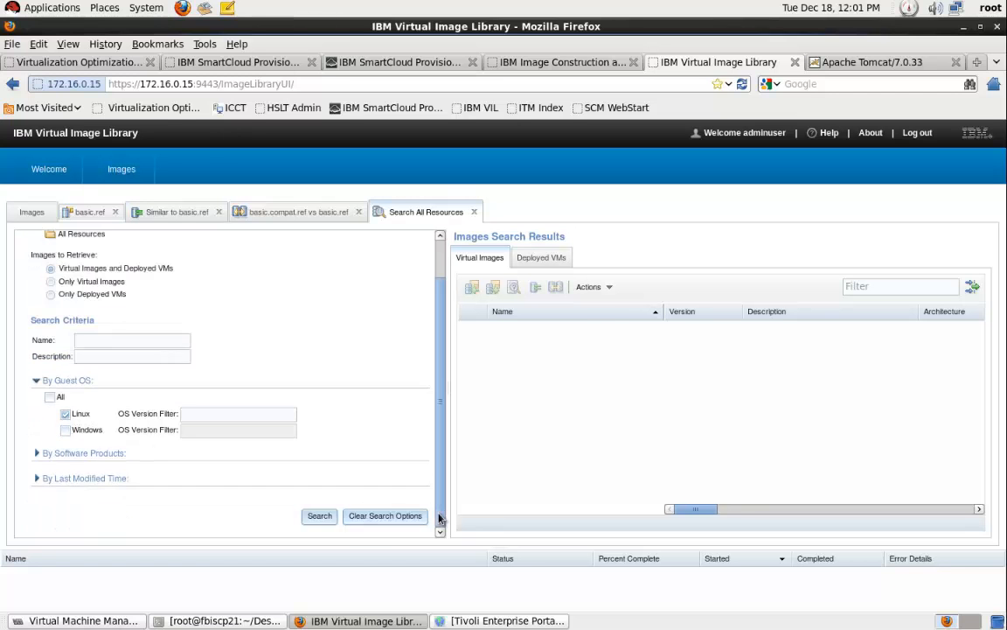
left_click(319, 515)
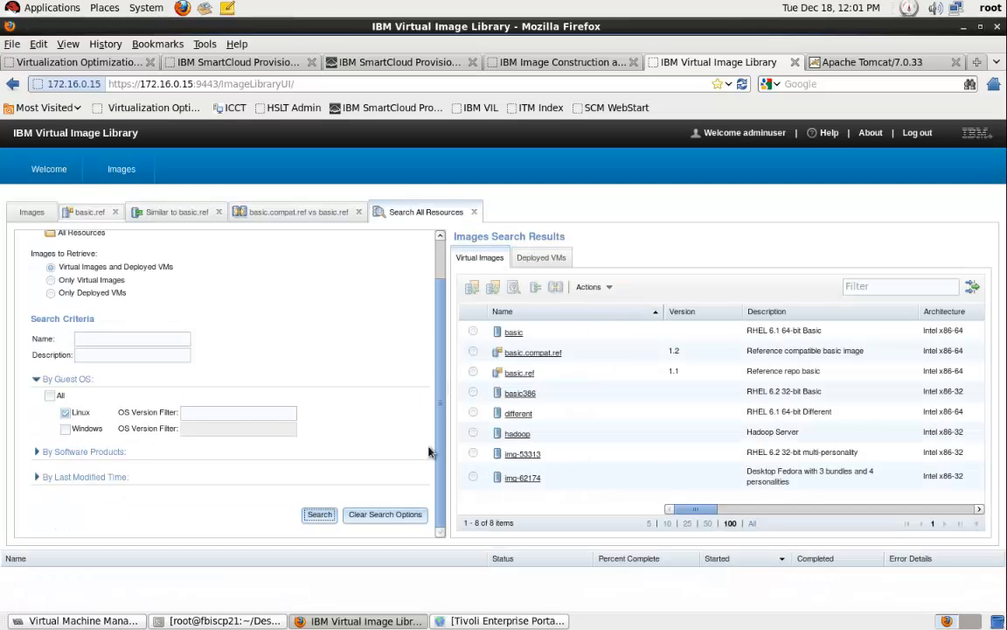
Step: Narrow the image search to images containing the perl software product, filtering the product list by "perl"
left_click(37, 452)
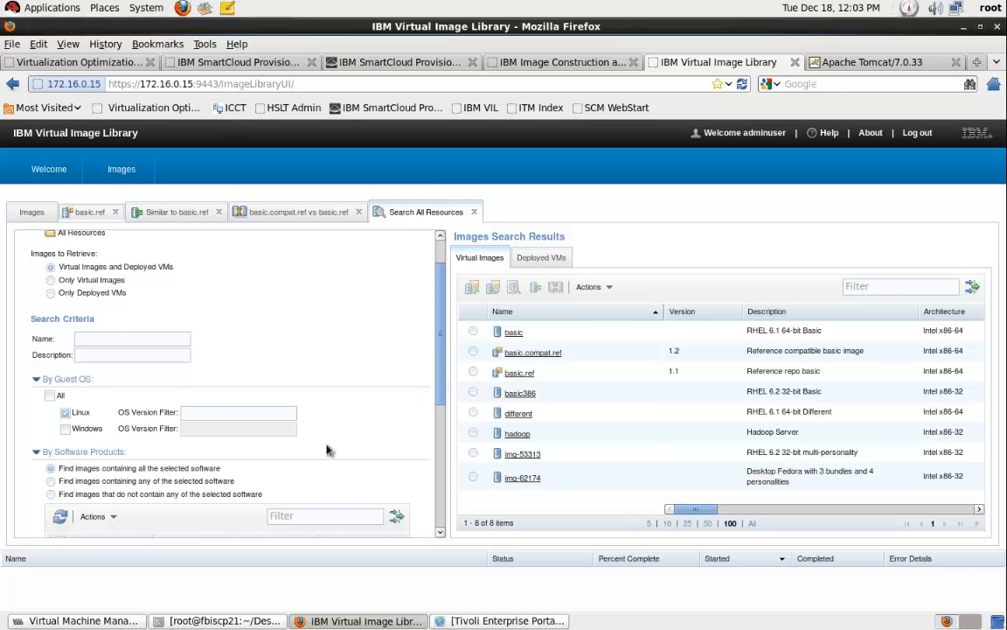
left_click(322, 515)
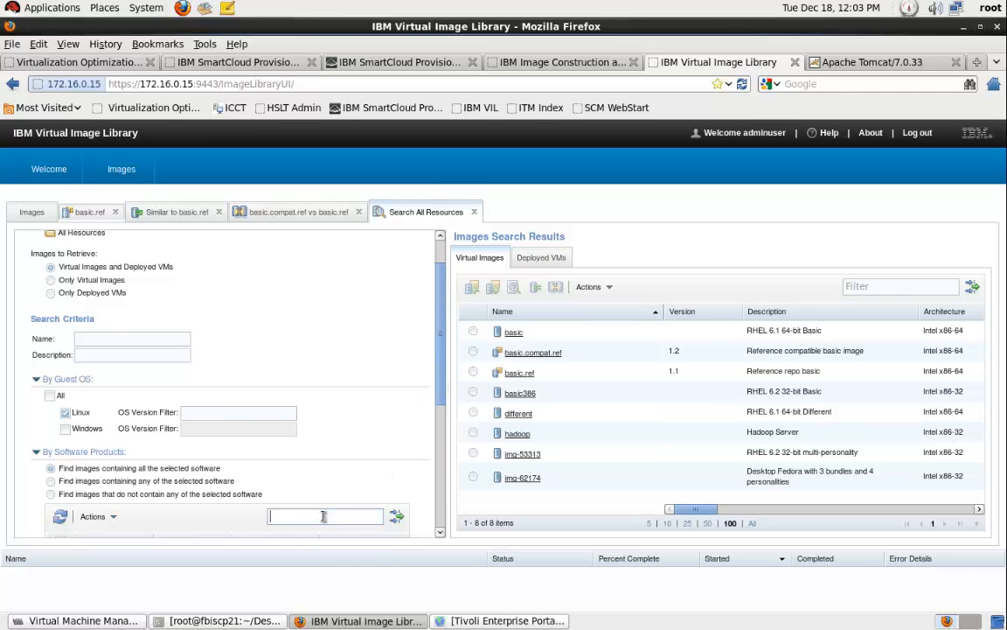
type("perl")
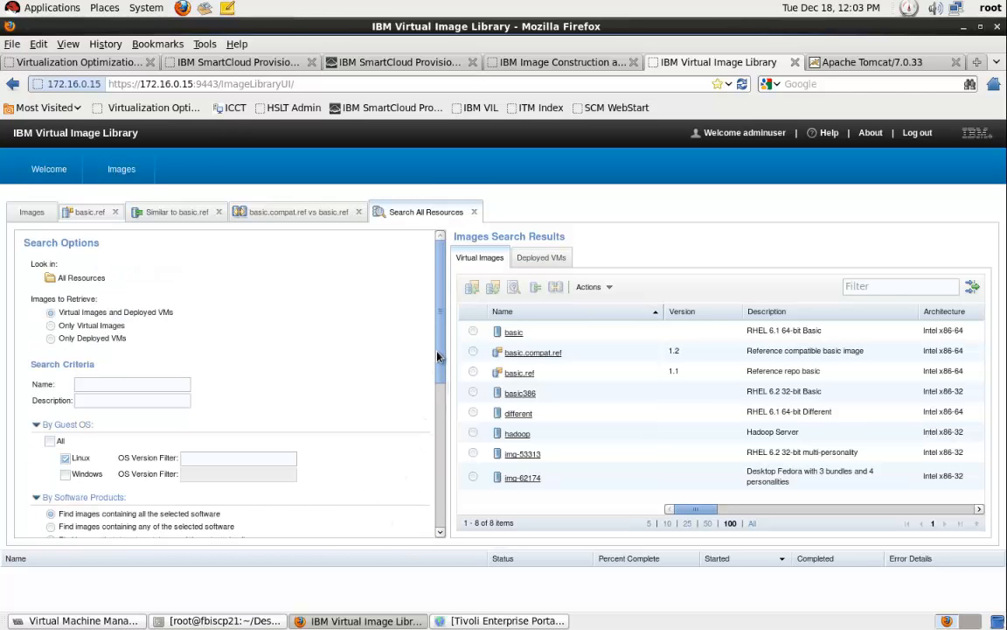
left_click_drag(440, 377, 445, 464)
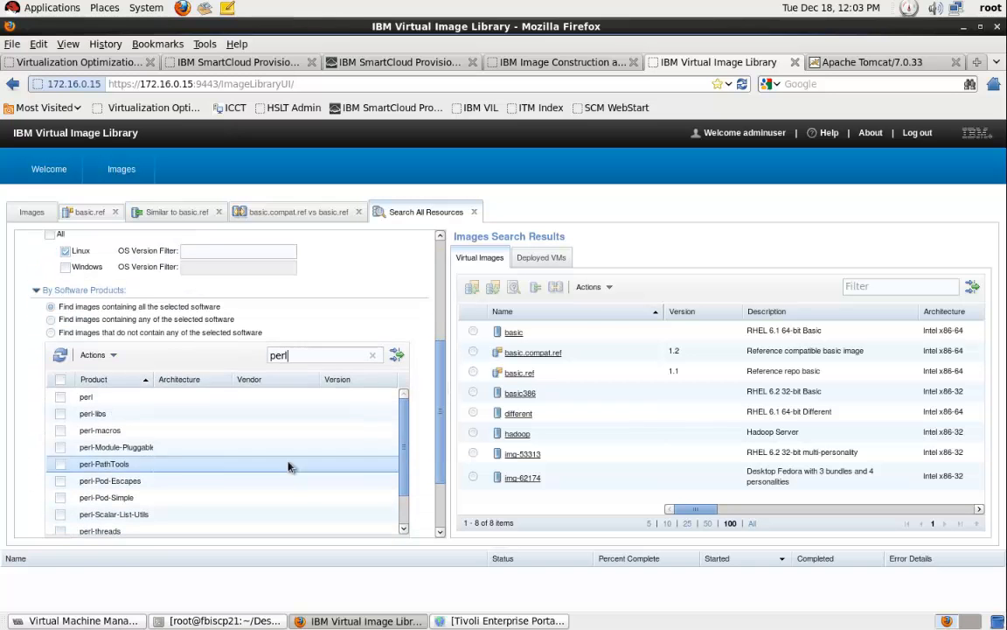
left_click(61, 398)
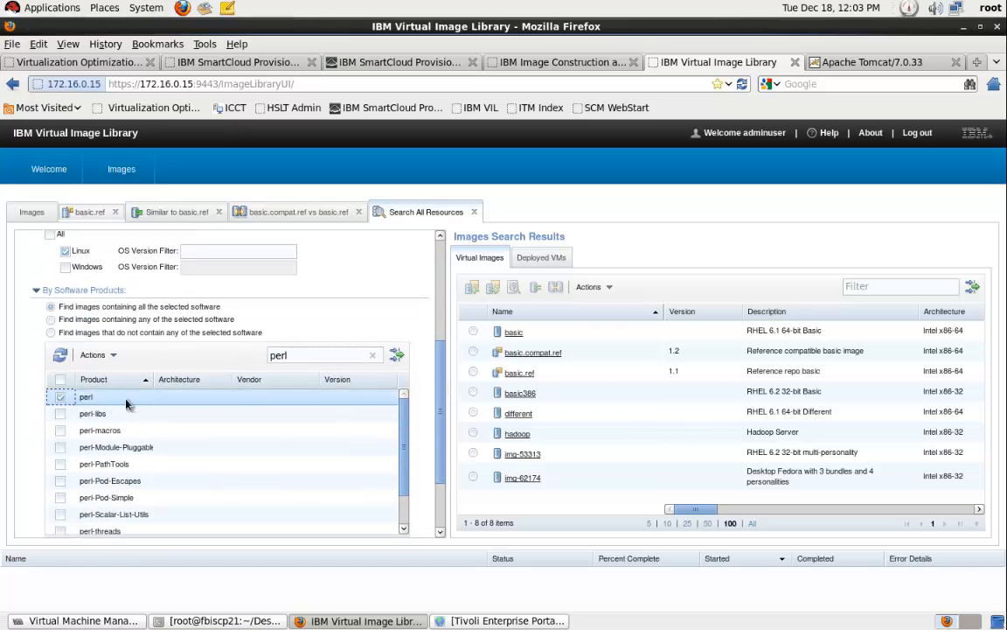
left_click(437, 514)
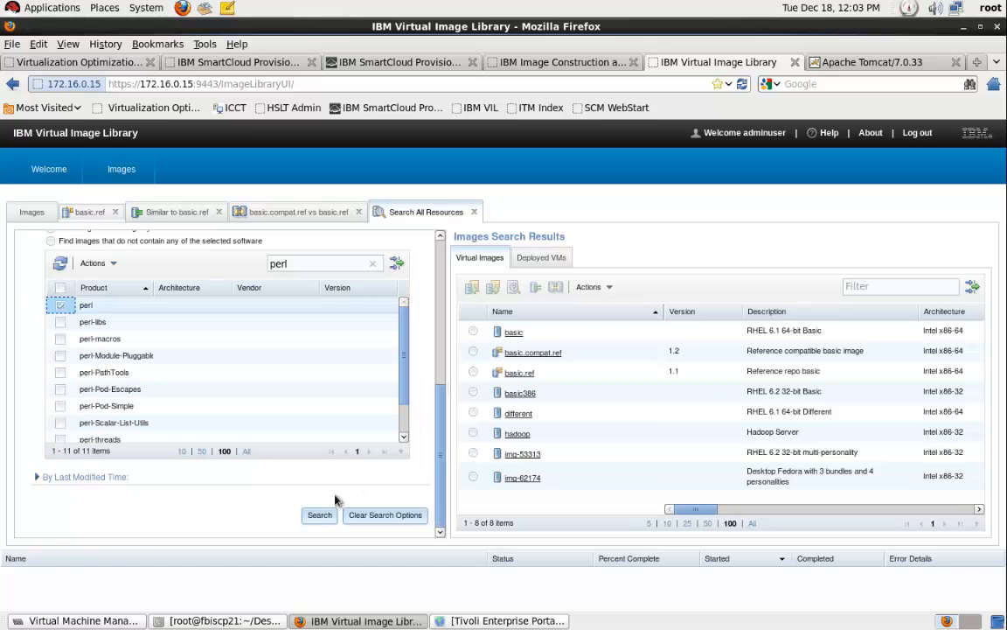
left_click(320, 515)
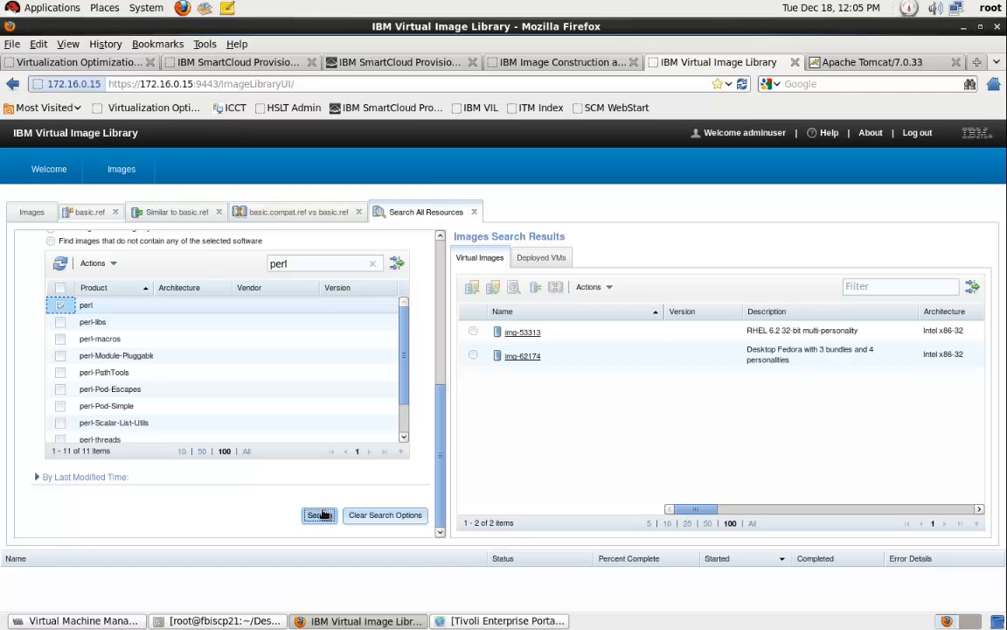
Step: Switch to Tivoli Enterprise Portal and review the SmartCloud images and storage charts and the KS0_SCP_Web_Low_Memory entry in the message log
left_click(506, 621)
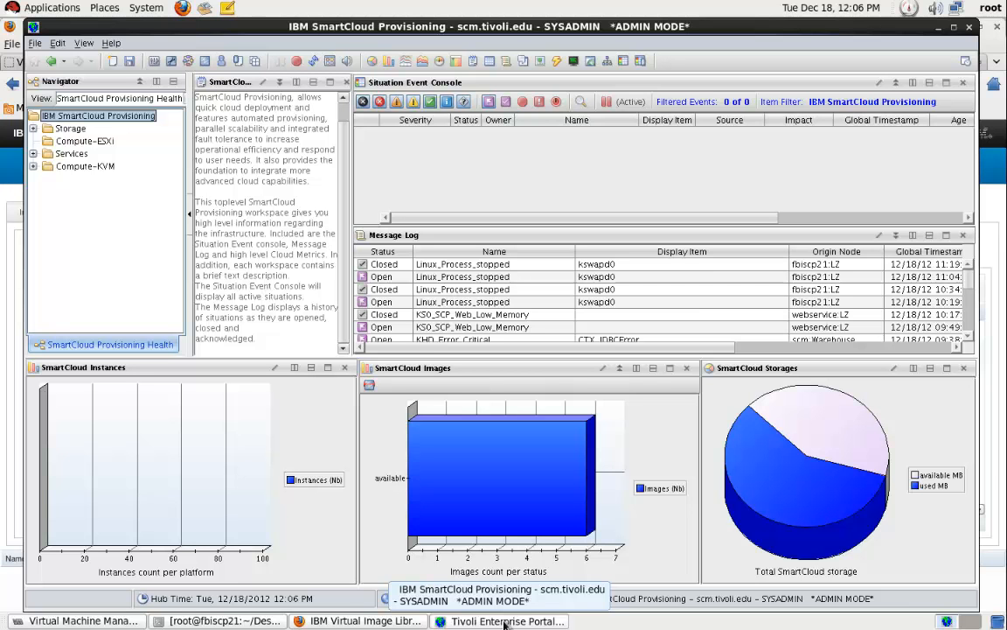
mouse_move(501, 522)
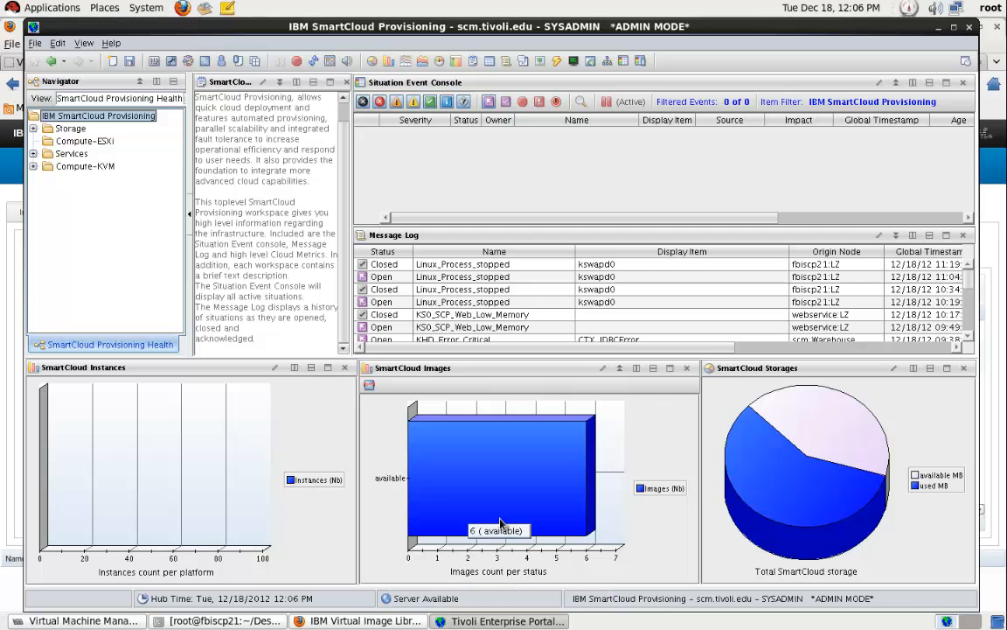
mouse_move(770, 488)
left_click(476, 317)
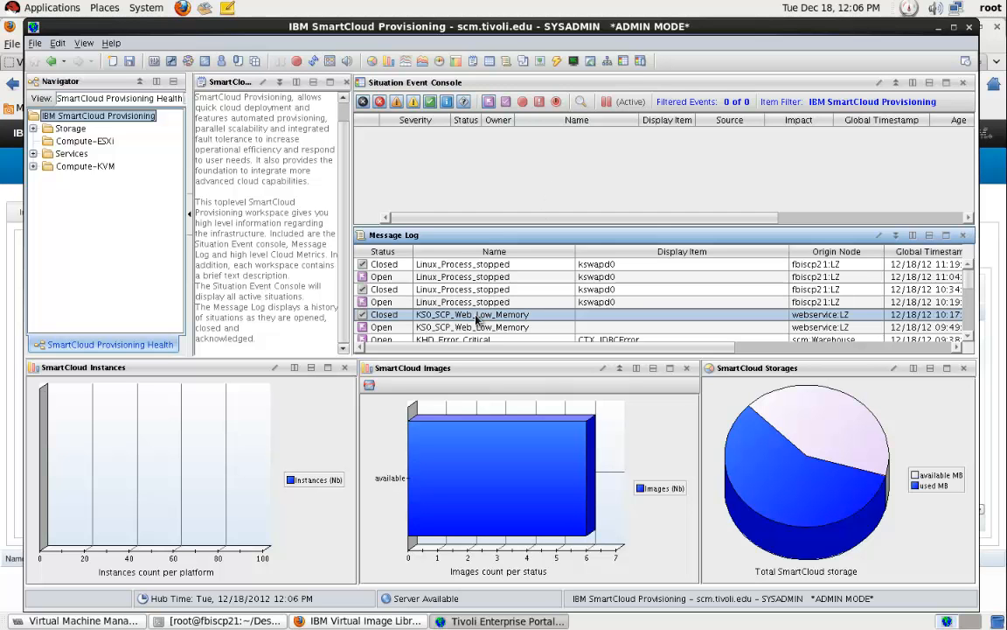
Step: Review the Storage workspace's images and volumes and the Linux OS performance charts of storage-1:LZ
left_click(50, 132)
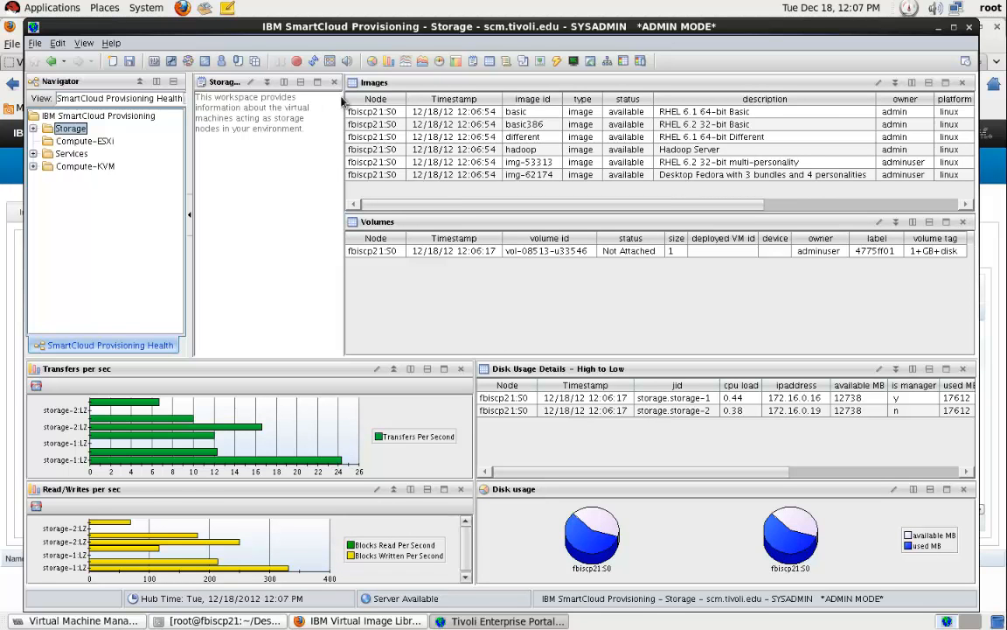
left_click(405, 165)
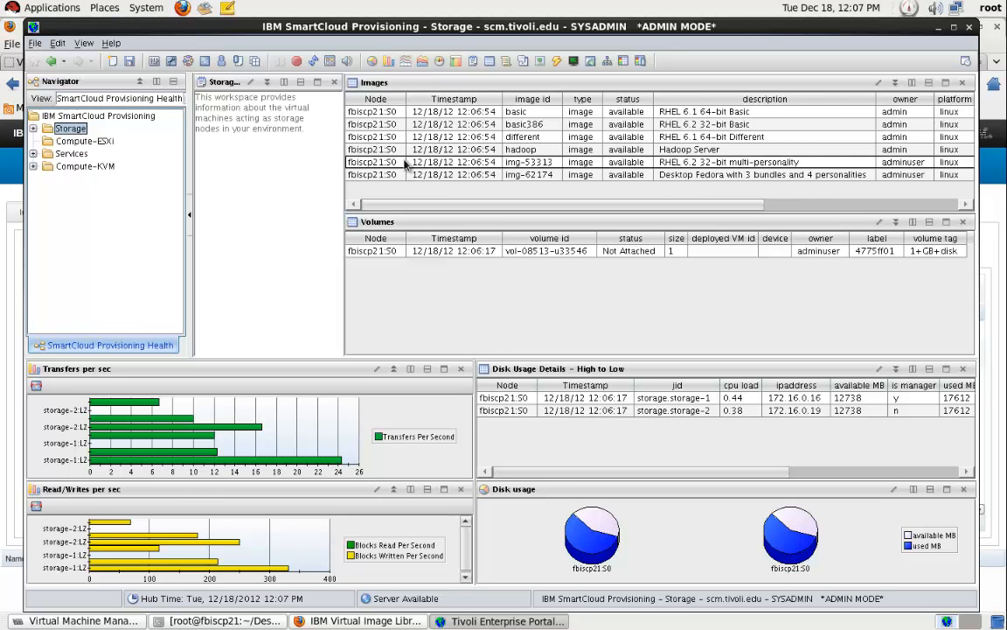
left_click(393, 252)
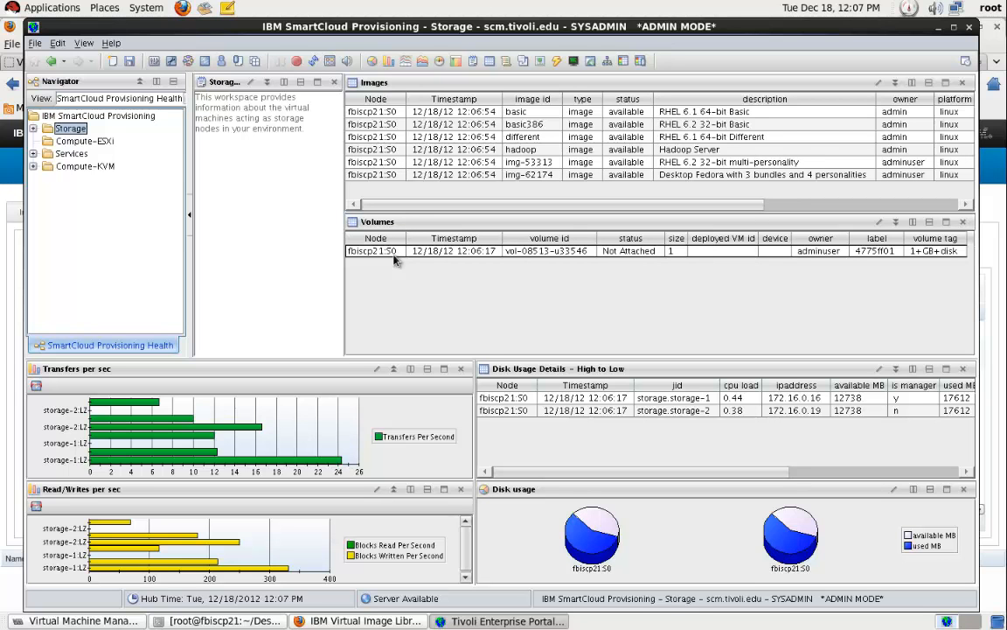
left_click(33, 129)
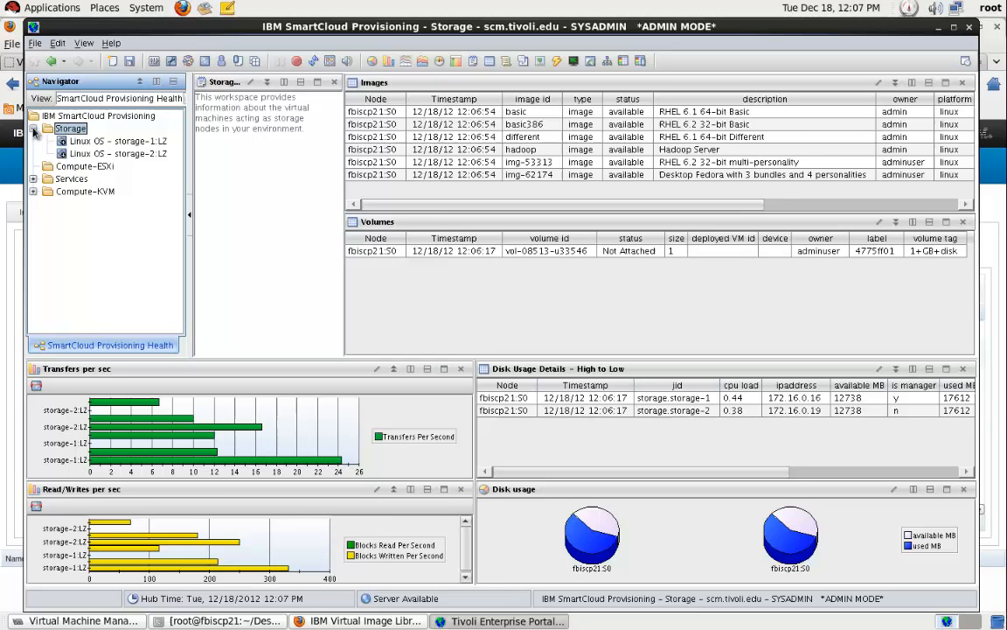
left_click(94, 141)
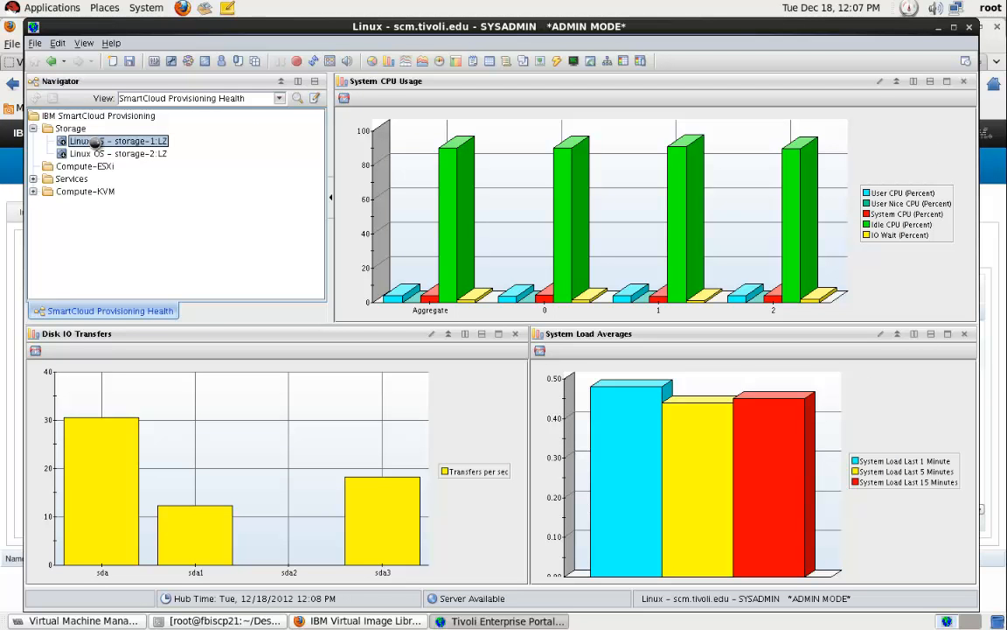
Step: Expand the Services and Compute-KVM nodes and open the Compute-KVM workspace
left_click(34, 178)
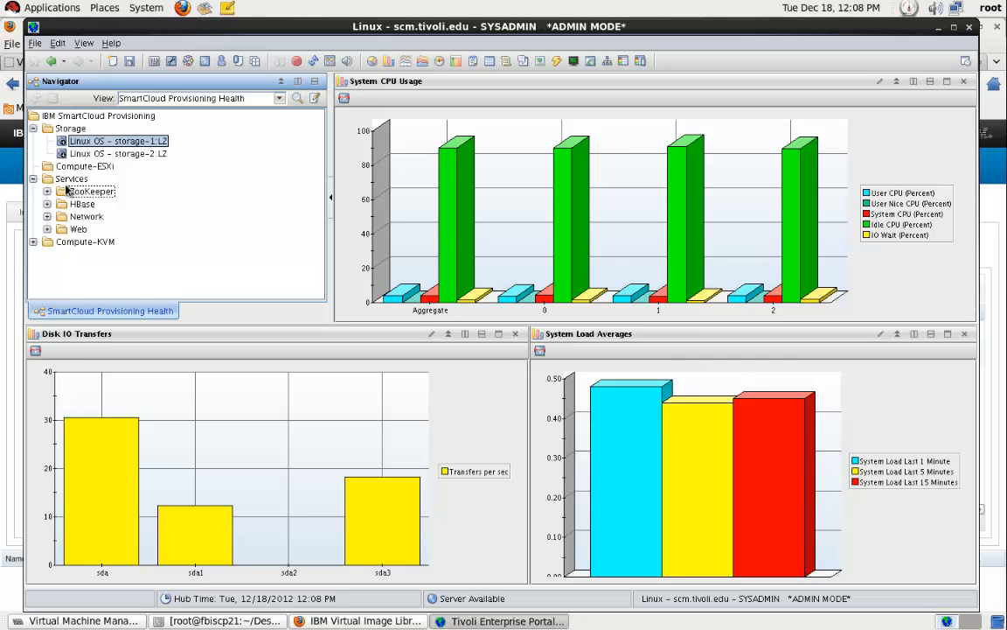
left_click(34, 241)
left_click(84, 242)
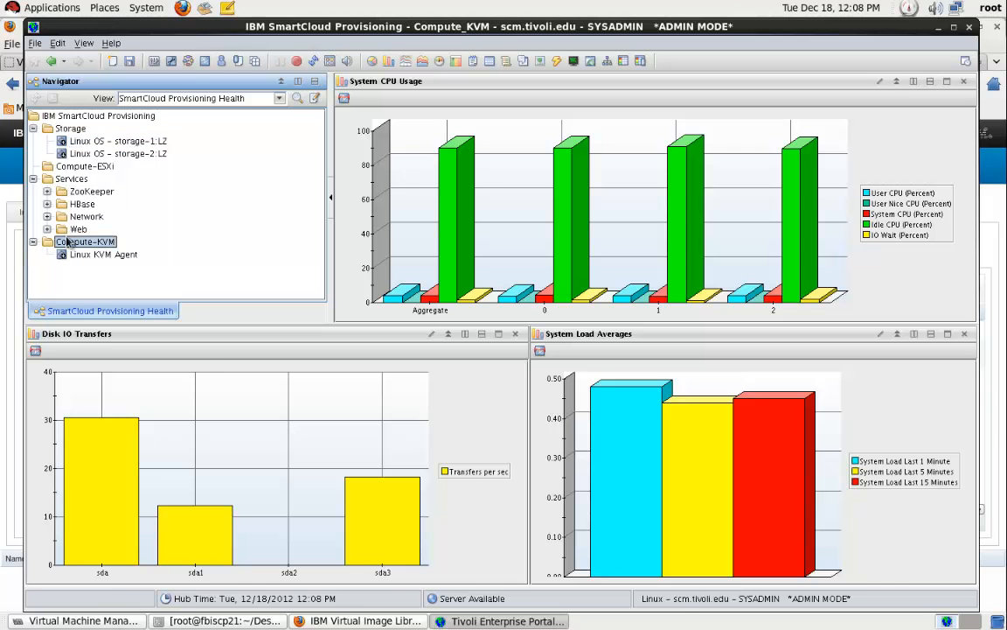